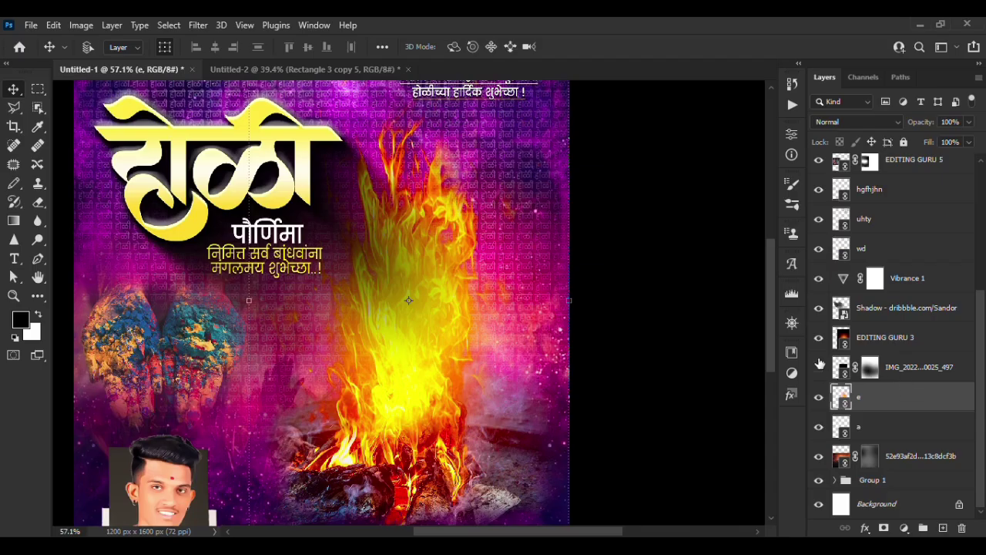
Copy the e fire layer and the IMG_20220810_220025_497 layer together from Untitled-1 into Untitled-2.
{"action": "scroll", "coordinate": [888, 370], "scroll_direction": "up", "scroll_amount": 3}
{"action": "scroll", "coordinate": [879, 385], "scroll_direction": "down", "scroll_amount": 2}
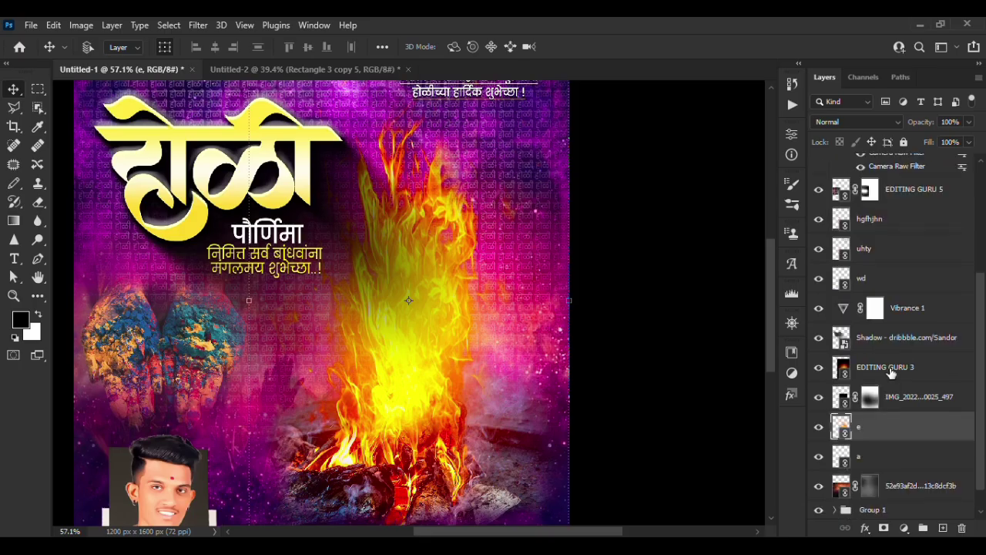
{"action": "scroll", "coordinate": [870, 397], "scroll_direction": "up", "scroll_amount": 1}
{"action": "scroll", "coordinate": [879, 386], "scroll_direction": "down", "scroll_amount": 2}
{"action": "key", "text": "alt+shift+s"}
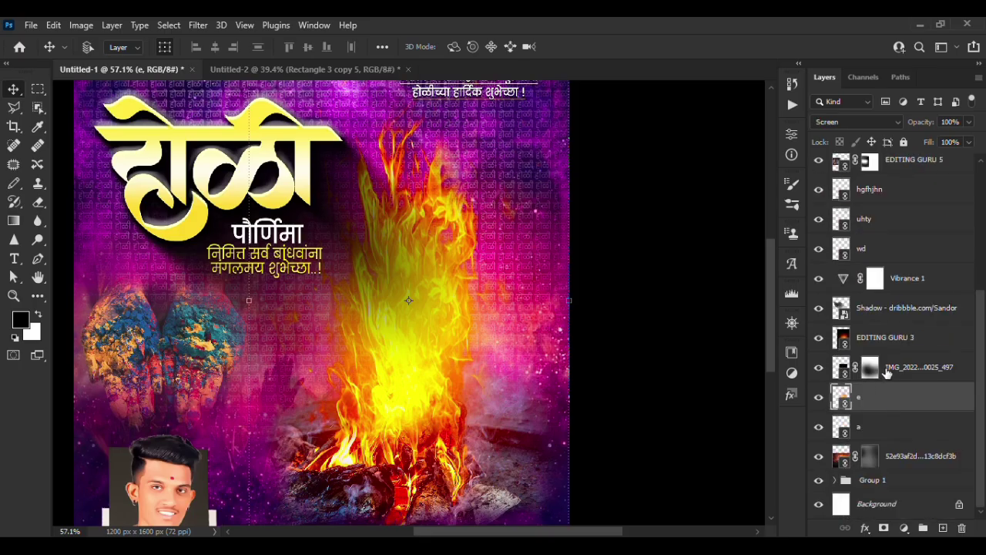
{"action": "left_click", "coordinate": [888, 370]}
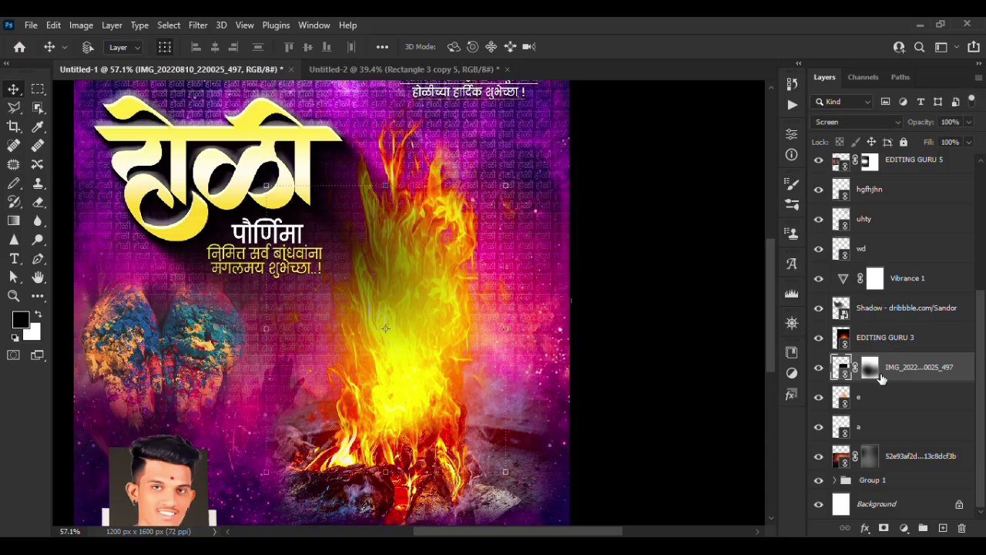
{"action": "left_click", "coordinate": [936, 374], "text": "ctrl"}
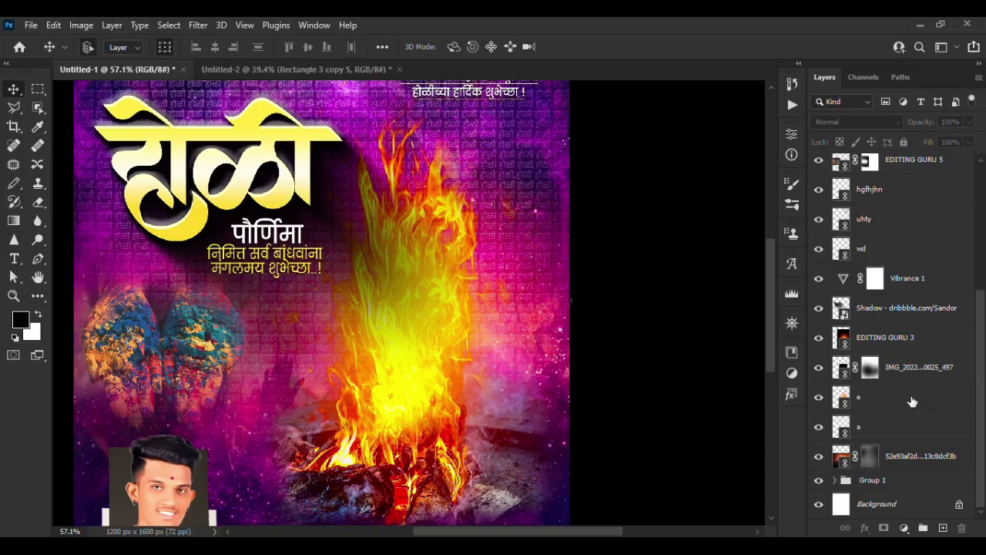
{"action": "left_click", "coordinate": [912, 401]}
{"action": "left_click", "coordinate": [931, 370], "text": "ctrl"}
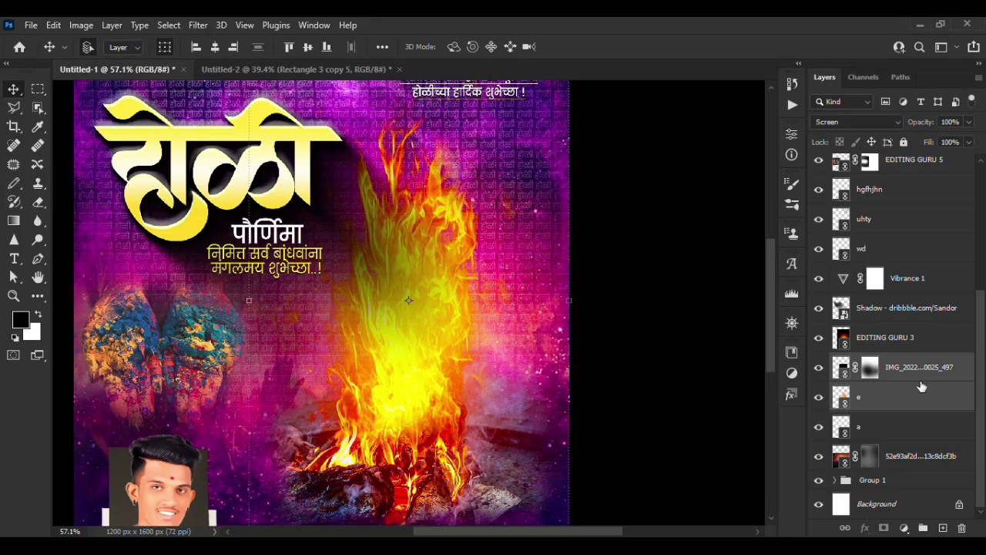
{"action": "left_click", "coordinate": [292, 69]}
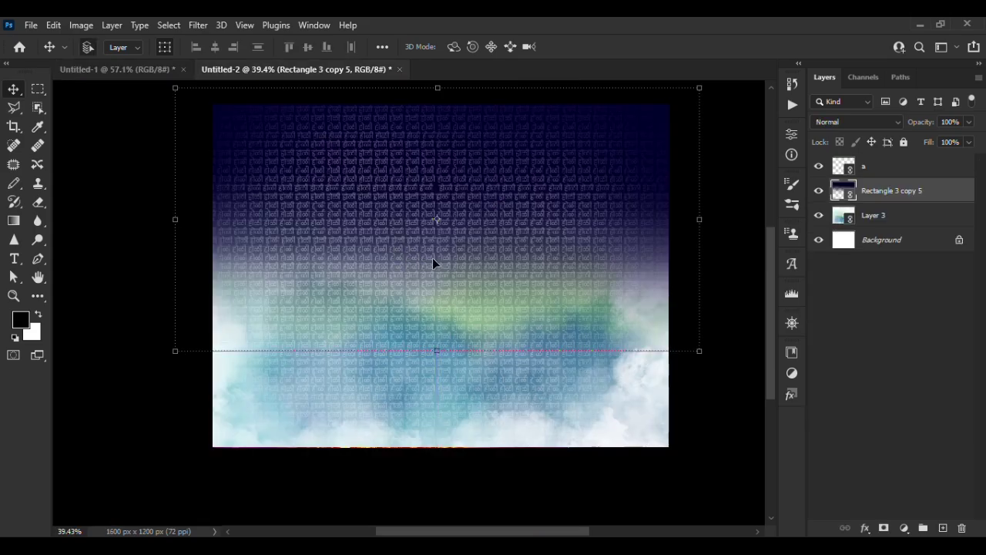
{"action": "left_click_drag", "start_coordinate": [902, 193], "coordinate": [418, 259]}
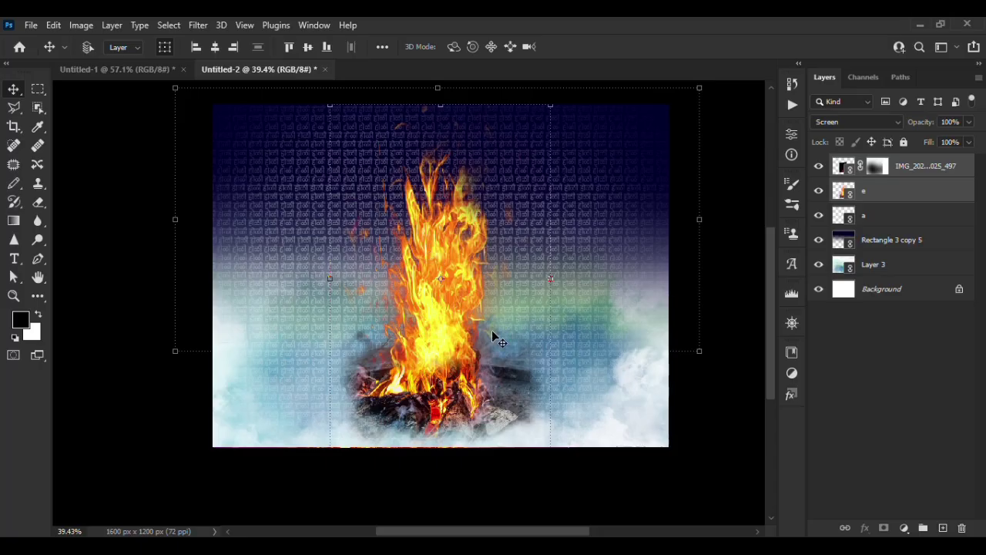
Scale the two copied fire layers together to about 87% and position them along the canvas's right side.
{"action": "scroll", "coordinate": [503, 357], "scroll_direction": "up", "scroll_amount": 1}
{"action": "scroll", "coordinate": [503, 357], "scroll_direction": "down", "scroll_amount": 2}
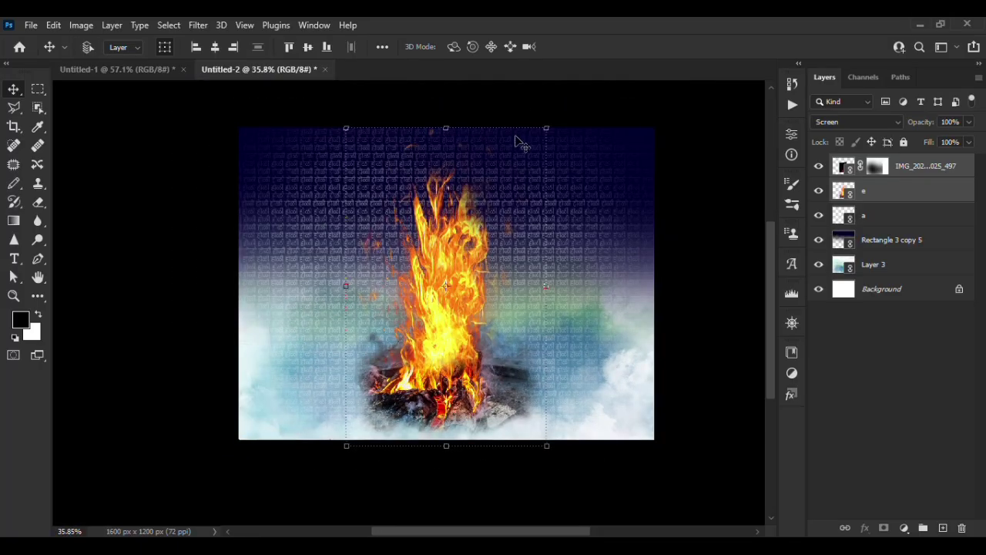
{"action": "left_click_drag", "start_coordinate": [549, 130], "coordinate": [488, 221]}
{"action": "left_click_drag", "start_coordinate": [477, 261], "coordinate": [609, 274]}
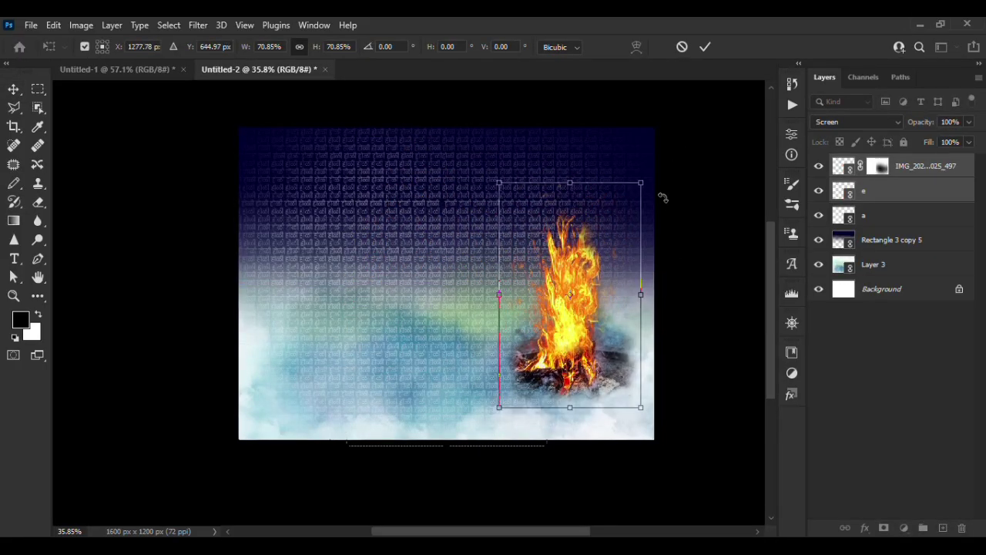
{"action": "left_click_drag", "start_coordinate": [642, 184], "coordinate": [686, 136]}
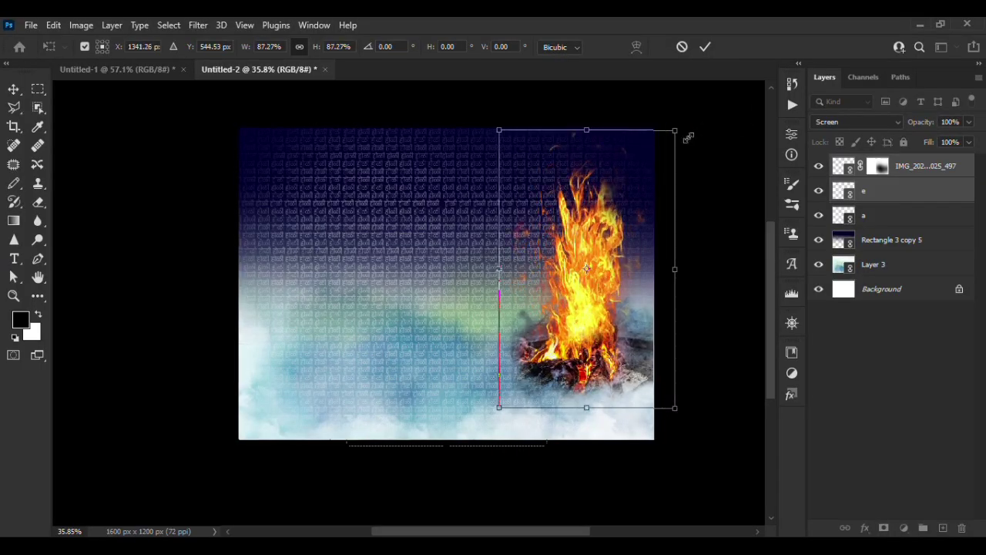
{"action": "left_click_drag", "start_coordinate": [602, 215], "coordinate": [585, 184]}
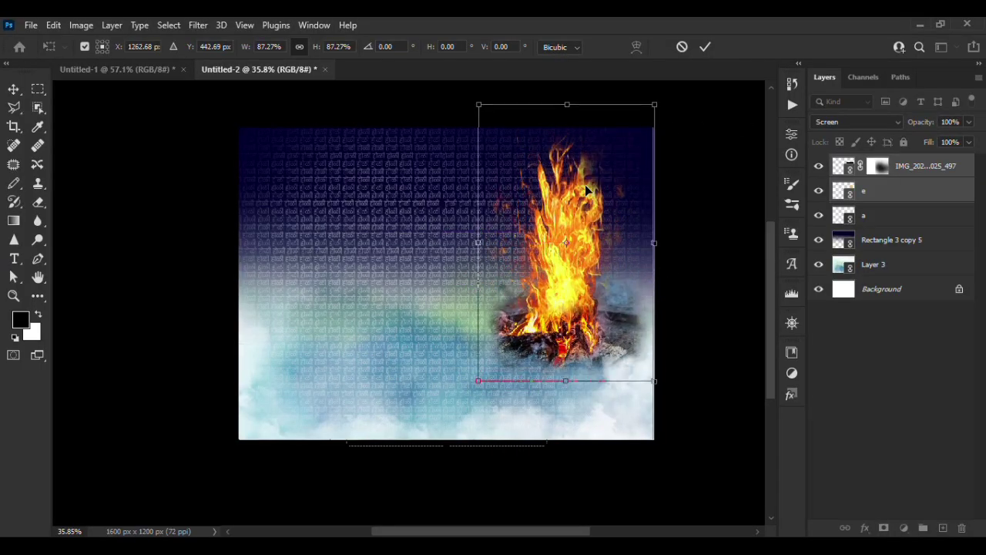
{"action": "left_click", "coordinate": [706, 47]}
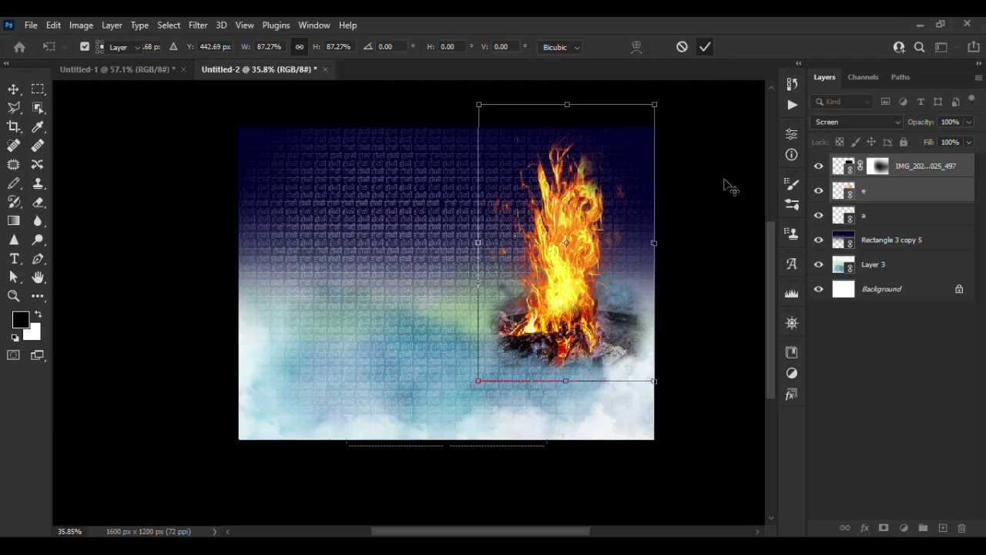
{"action": "scroll", "coordinate": [727, 187], "scroll_direction": "down", "scroll_amount": 2}
{"action": "scroll", "coordinate": [726, 190], "scroll_direction": "up", "scroll_amount": 1}
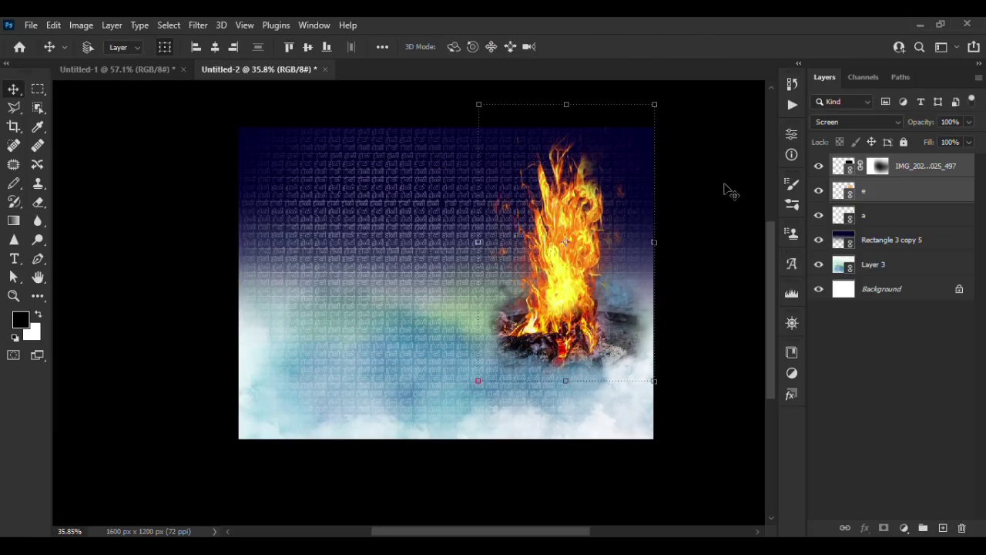
{"action": "scroll", "coordinate": [626, 239], "scroll_direction": "up", "scroll_amount": 1}
{"action": "scroll", "coordinate": [705, 241], "scroll_direction": "down", "scroll_amount": 2}
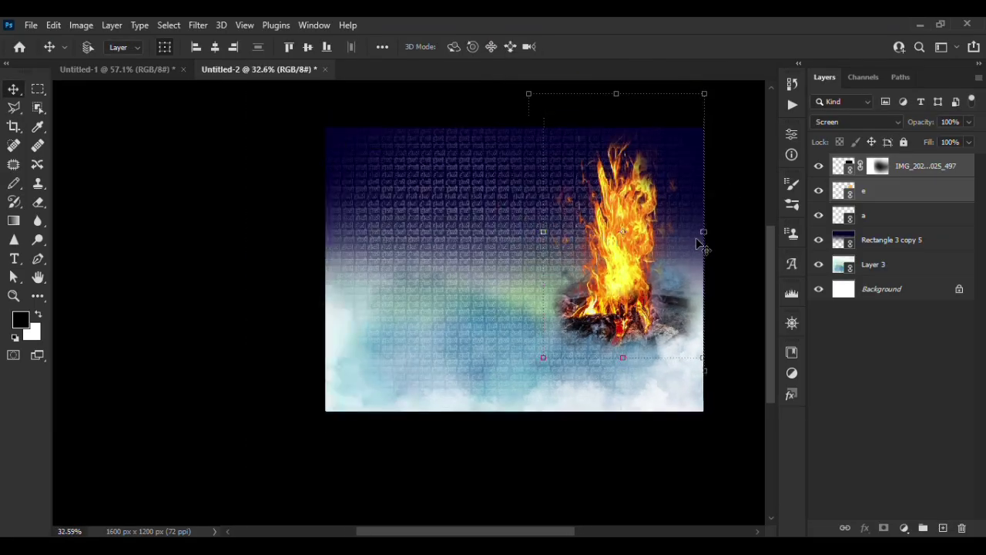
{"action": "scroll", "coordinate": [698, 242], "scroll_direction": "up", "scroll_amount": 1}
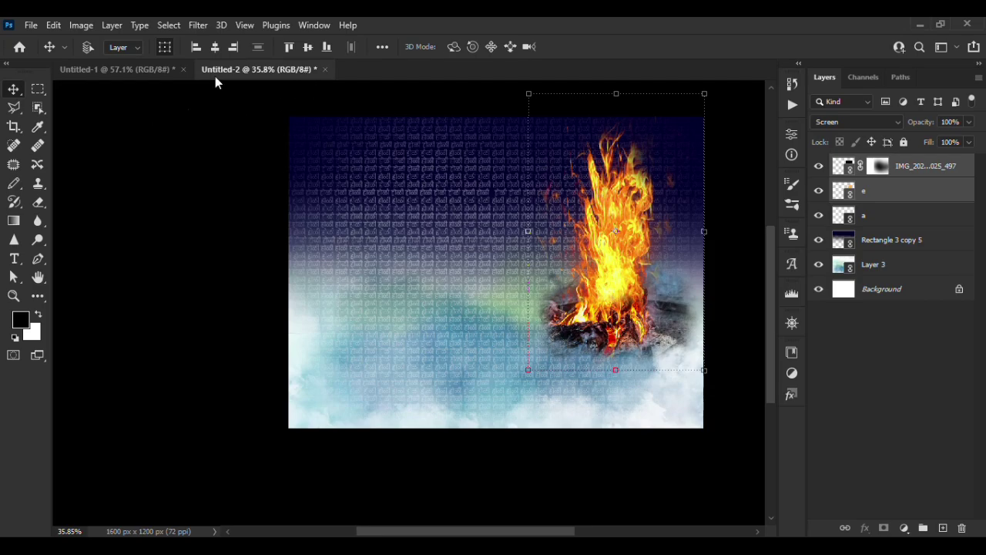
In Untitled-1, examine what the EDITING GURU 3, Shadow - dribbble.com/Sandor, wd and uhty layers contribute to the design.
{"action": "left_click", "coordinate": [148, 71]}
{"action": "scroll", "coordinate": [416, 301], "scroll_direction": "down", "scroll_amount": 2}
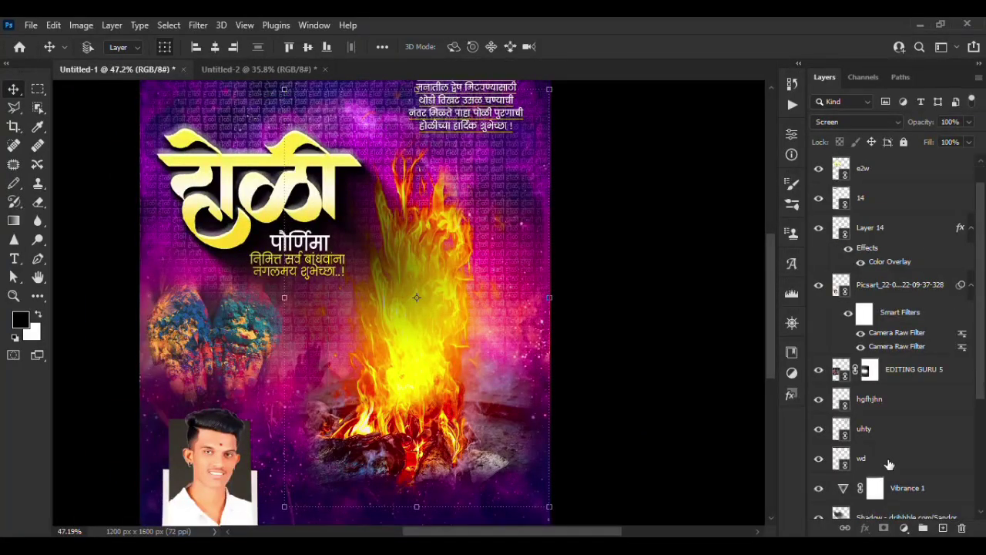
{"action": "scroll", "coordinate": [856, 447], "scroll_direction": "down", "scroll_amount": 2}
{"action": "left_click", "coordinate": [877, 457]}
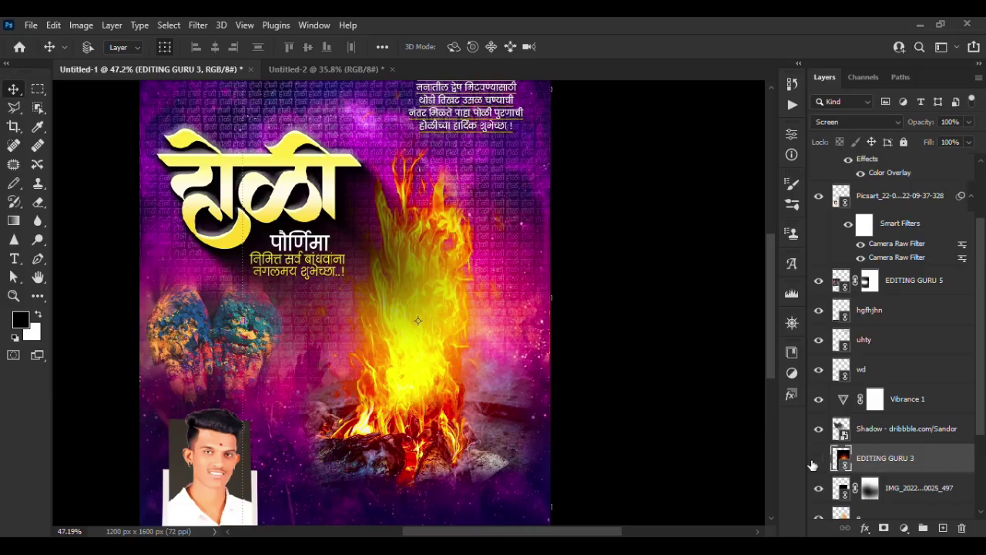
{"action": "left_click", "coordinate": [819, 459]}
{"action": "left_click", "coordinate": [818, 458]}
{"action": "left_click", "coordinate": [863, 433]}
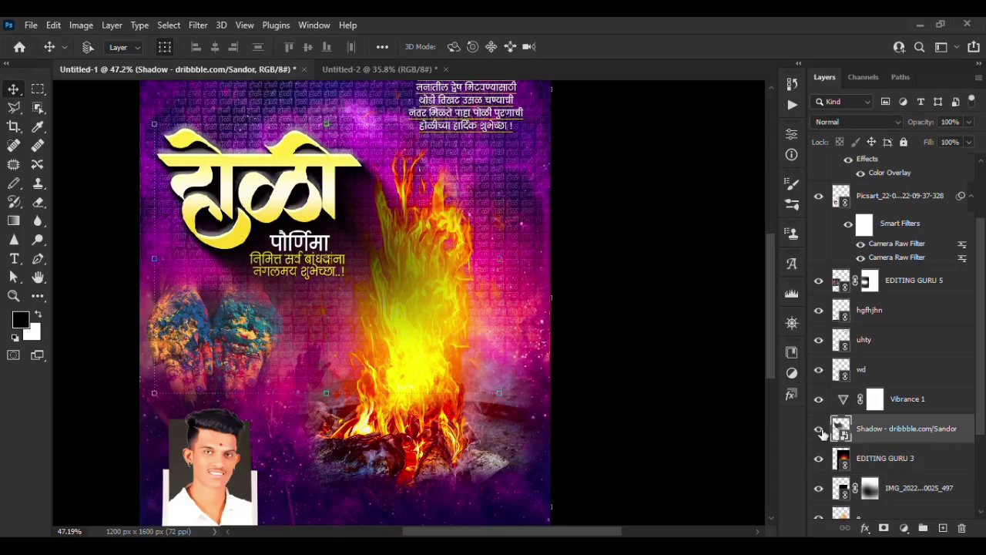
{"action": "left_click", "coordinate": [819, 429]}
{"action": "left_click", "coordinate": [818, 429]}
{"action": "left_click", "coordinate": [869, 378]}
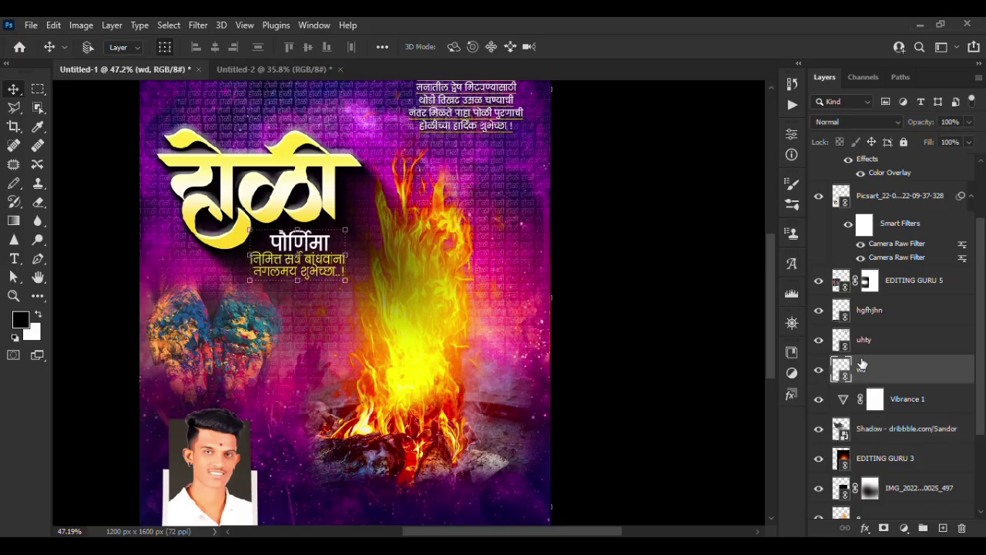
{"action": "left_click", "coordinate": [862, 342]}
{"action": "left_click", "coordinate": [820, 340]}
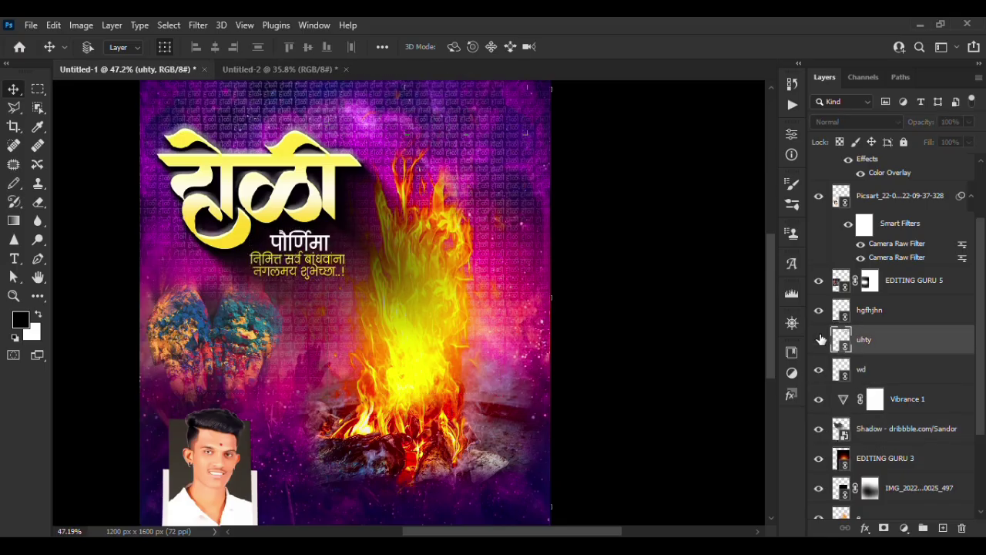
{"action": "left_click", "coordinate": [819, 340]}
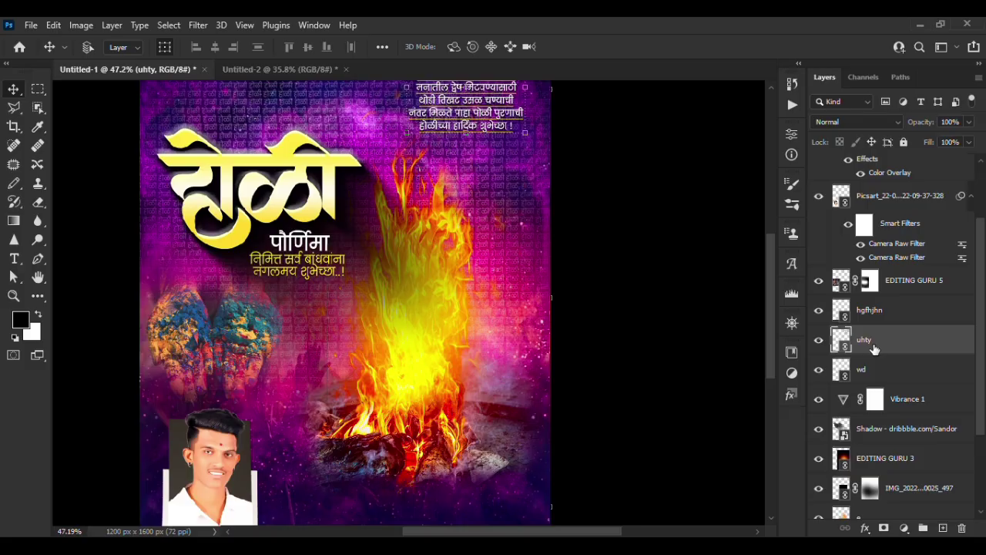
{"action": "right_click", "coordinate": [875, 349]}
{"action": "scroll", "coordinate": [943, 361], "scroll_direction": "up", "scroll_amount": 1}
{"action": "right_click", "coordinate": [896, 370]}
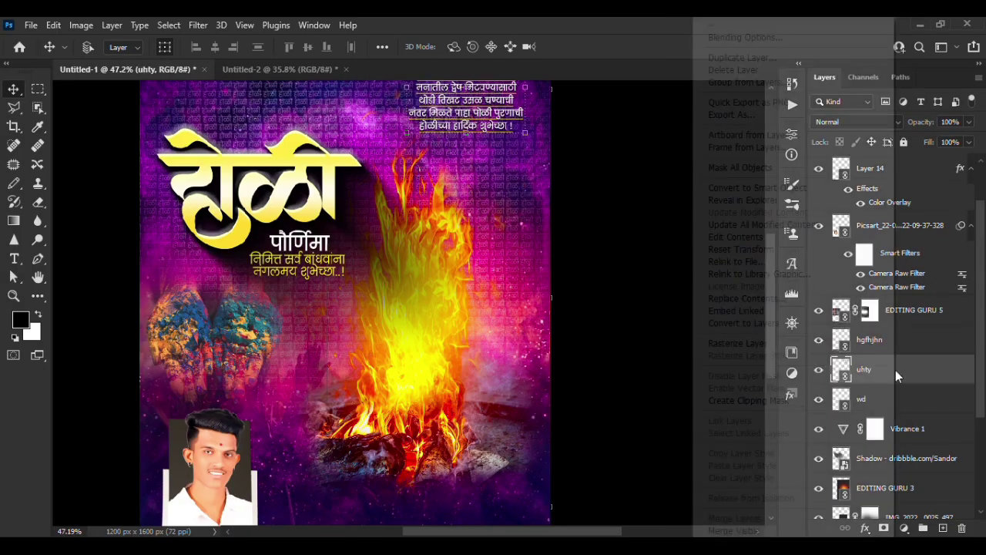
{"action": "left_click", "coordinate": [942, 371]}
{"action": "left_click", "coordinate": [821, 371]}
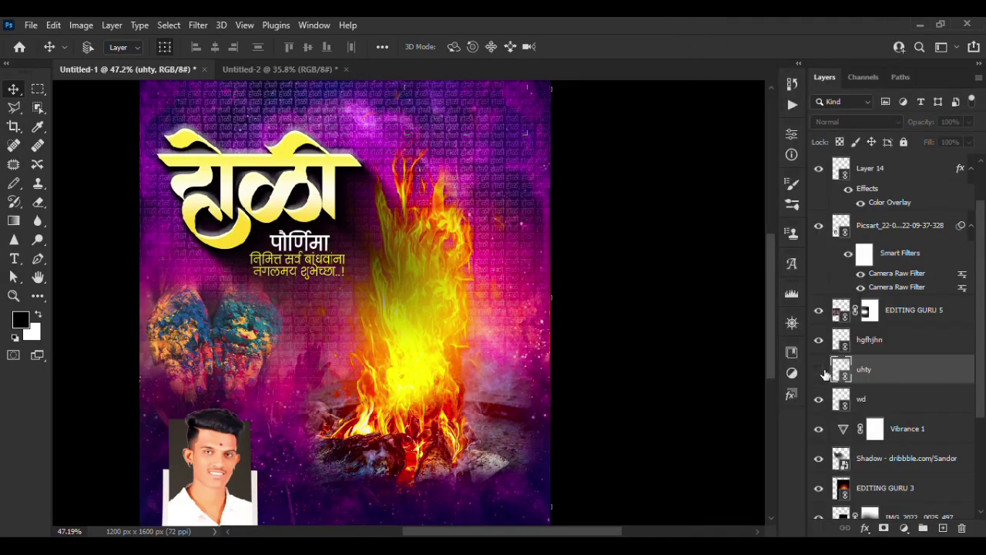
{"action": "left_click", "coordinate": [822, 370]}
{"action": "right_click", "coordinate": [902, 374]}
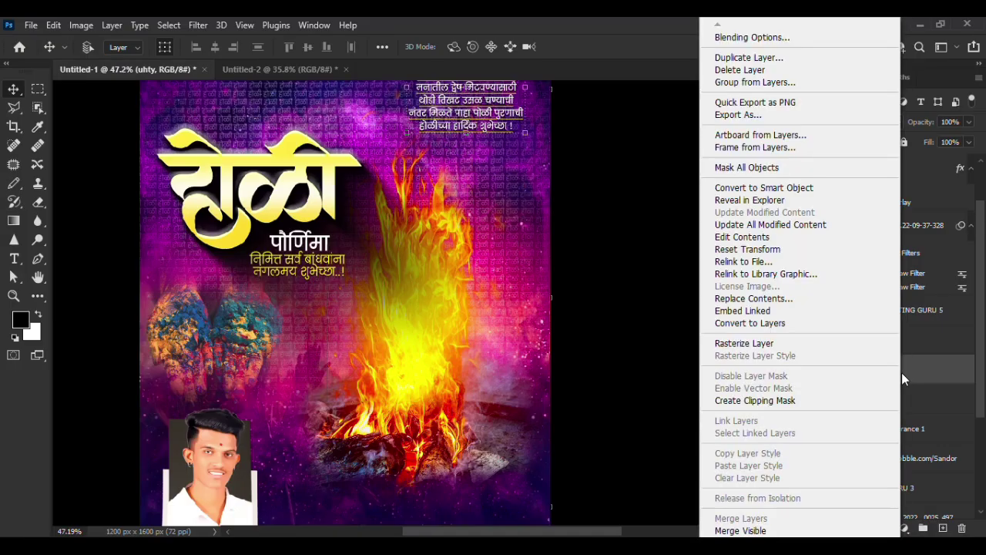
{"action": "left_click", "coordinate": [902, 372]}
{"action": "right_click", "coordinate": [901, 372]}
{"action": "left_click", "coordinate": [902, 372]}
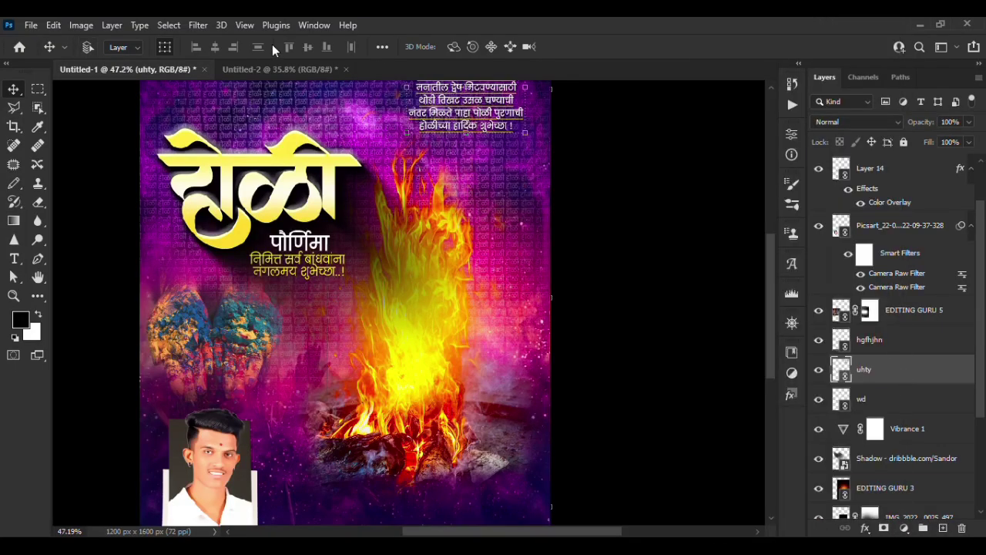
Copy the uhty verse layer from Untitled-1 into the upper-left area of Untitled-2, and also bring the wd greeting text layer across.
{"action": "left_click", "coordinate": [264, 66]}
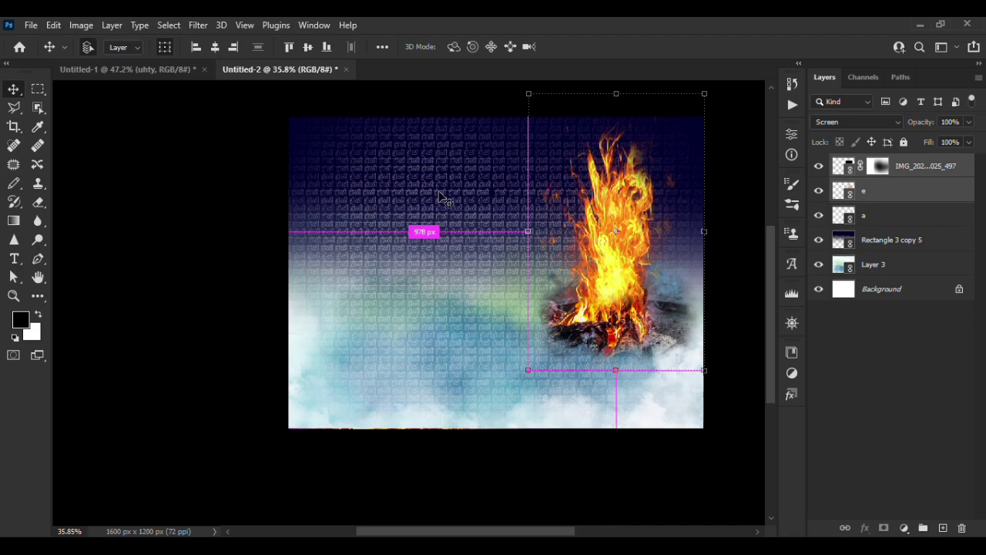
{"action": "left_click_drag", "start_coordinate": [445, 199], "coordinate": [397, 166]}
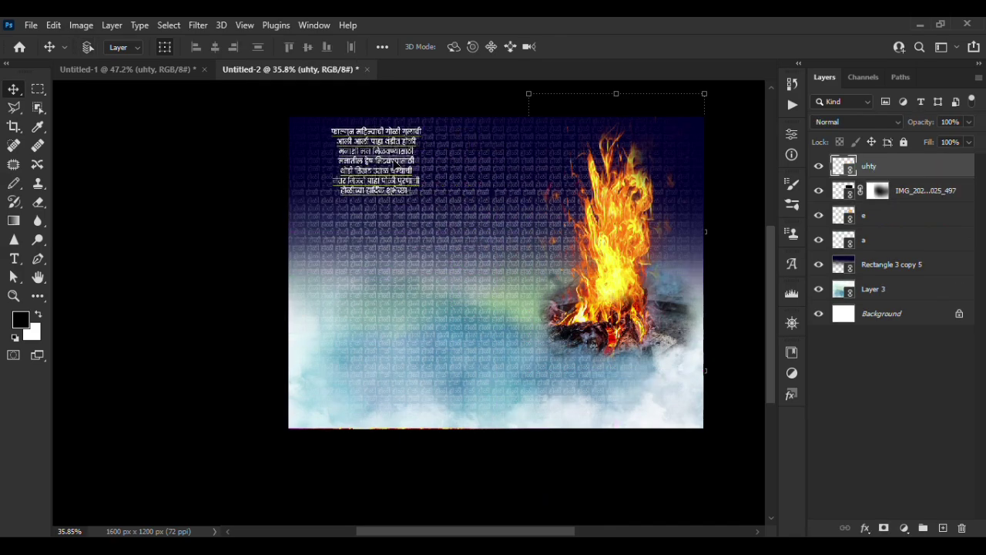
{"action": "left_click", "coordinate": [157, 71]}
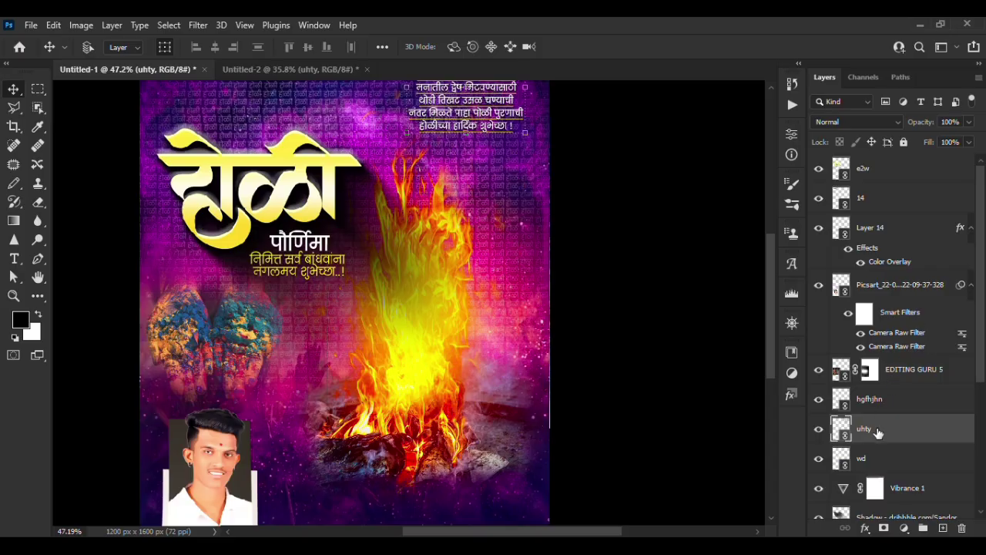
{"action": "left_click", "coordinate": [876, 459]}
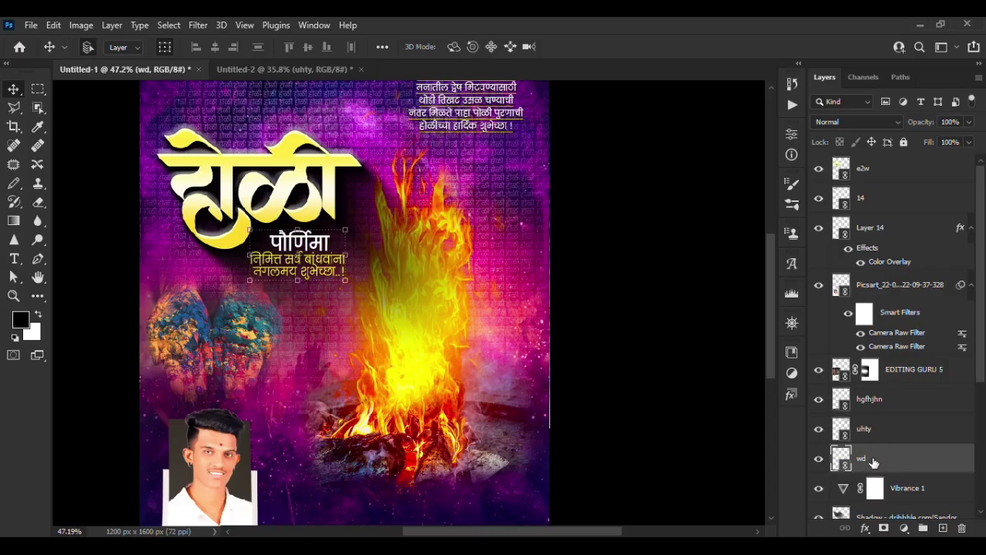
{"action": "left_click", "coordinate": [316, 70]}
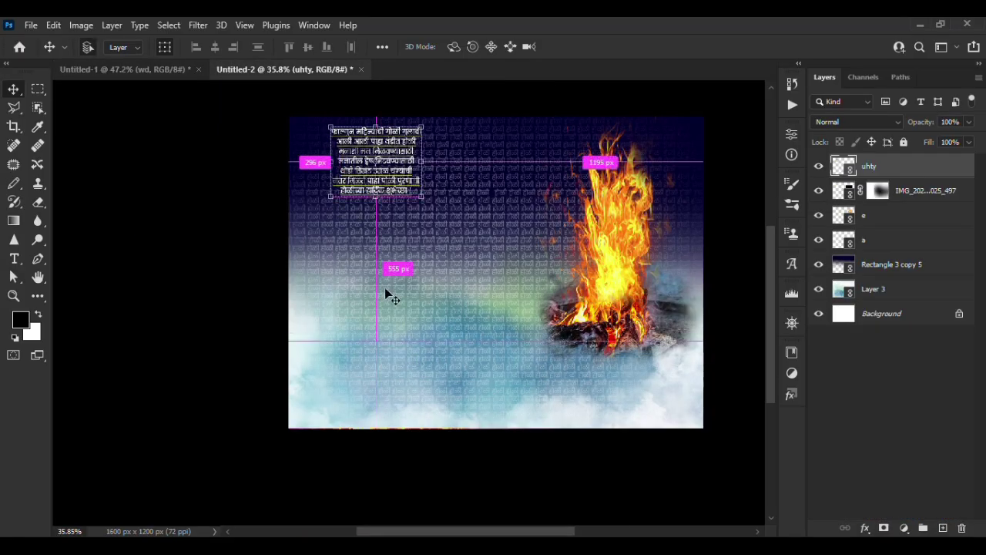
{"action": "left_click_drag", "start_coordinate": [386, 291], "coordinate": [390, 211]}
{"action": "key", "text": "ctrl+t"}
In Untitled-1, examine the Picsart, Layer 14, wd, uhty, hgfhjhn and Shadow - dribbble.com/Sandor layers to identify their artwork.
{"action": "left_click", "coordinate": [147, 70]}
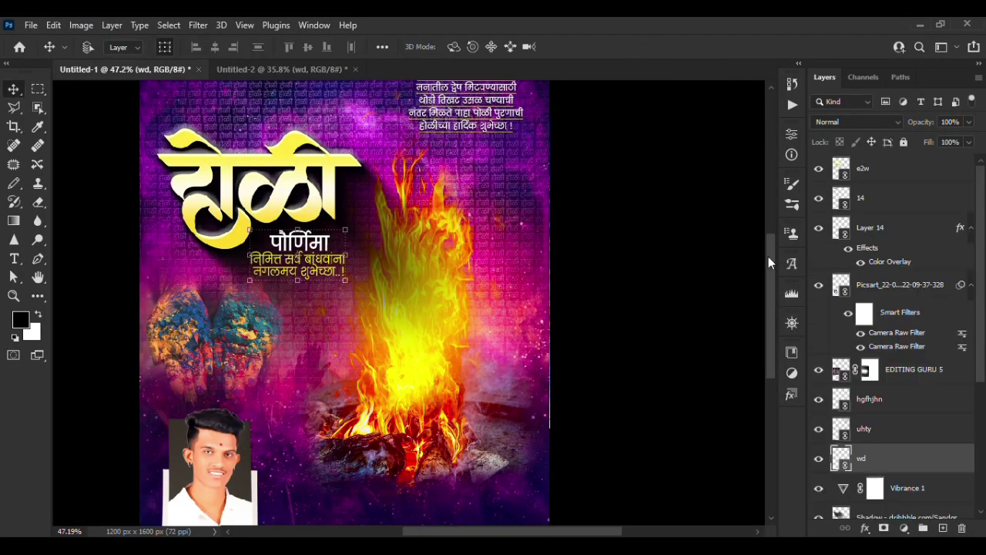
{"action": "left_click", "coordinate": [860, 285]}
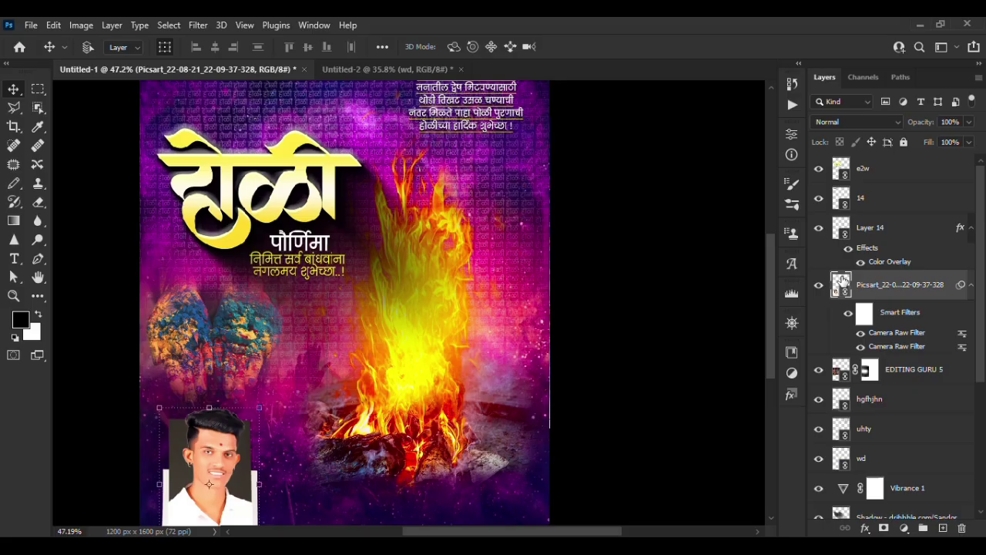
{"action": "left_click", "coordinate": [843, 229]}
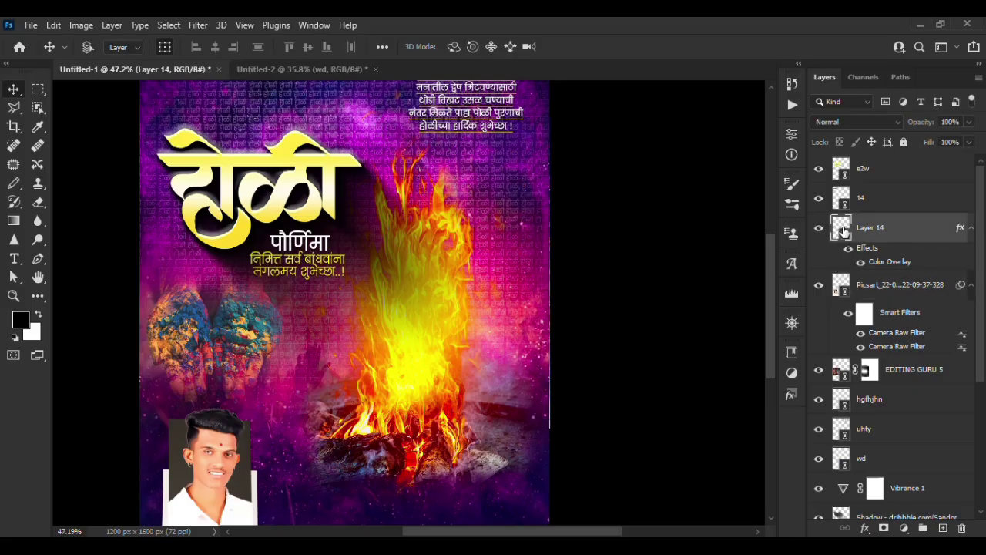
{"action": "scroll", "coordinate": [891, 357], "scroll_direction": "down", "scroll_amount": 1}
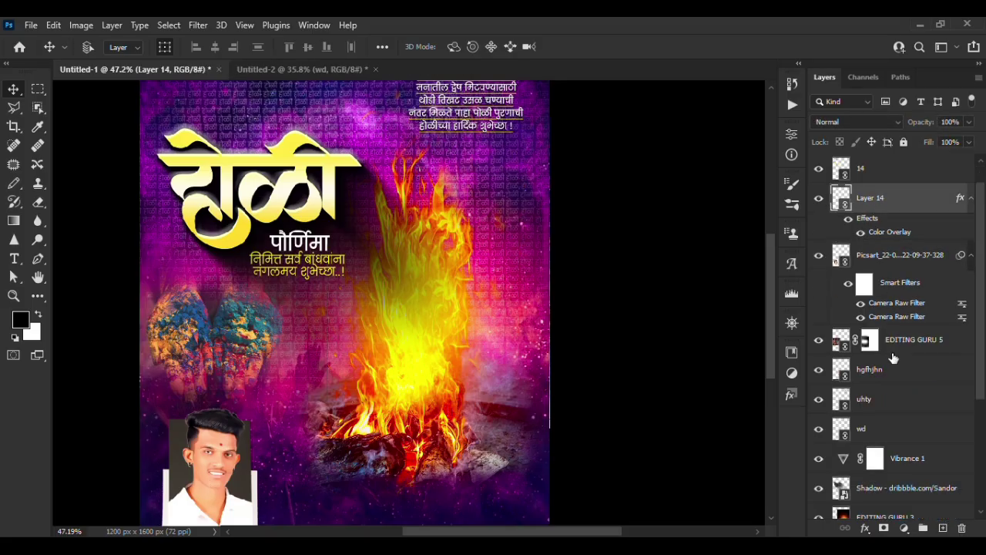
{"action": "scroll", "coordinate": [896, 362], "scroll_direction": "down", "scroll_amount": 3}
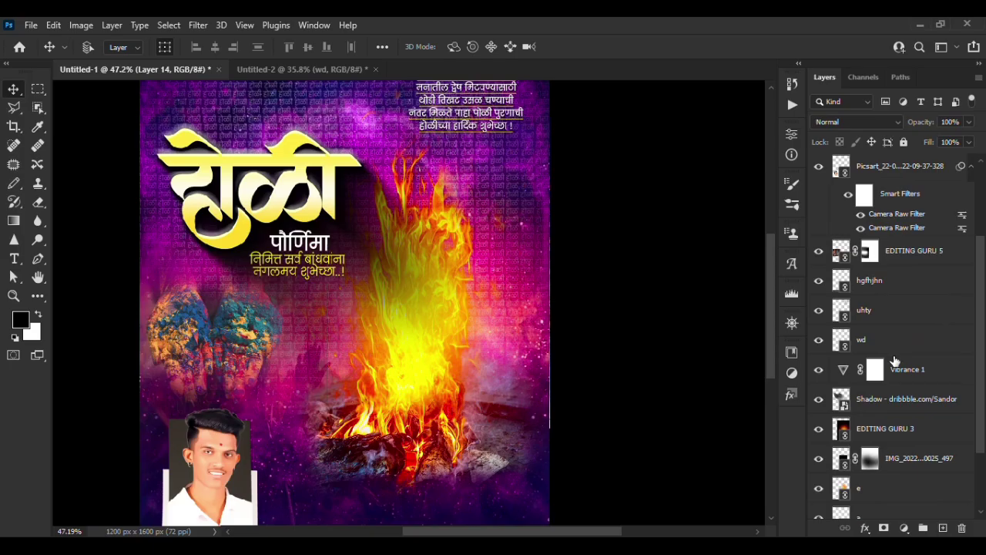
{"action": "left_click", "coordinate": [870, 341]}
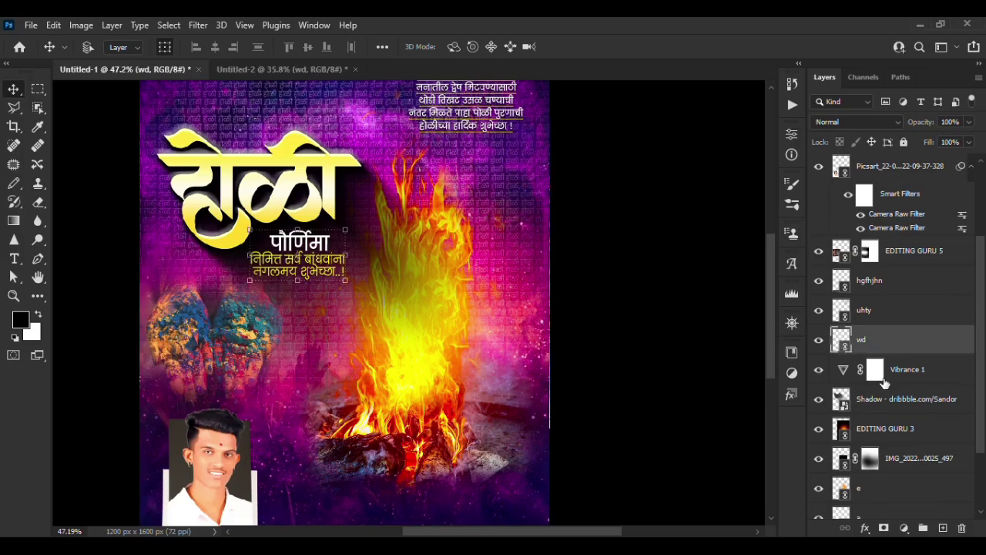
{"action": "left_click", "coordinate": [875, 311]}
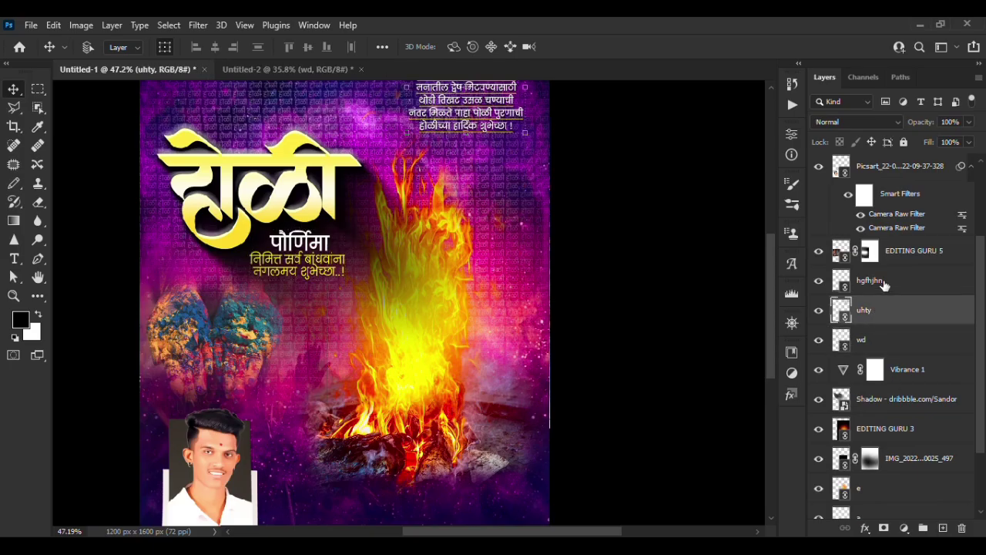
{"action": "left_click", "coordinate": [885, 283]}
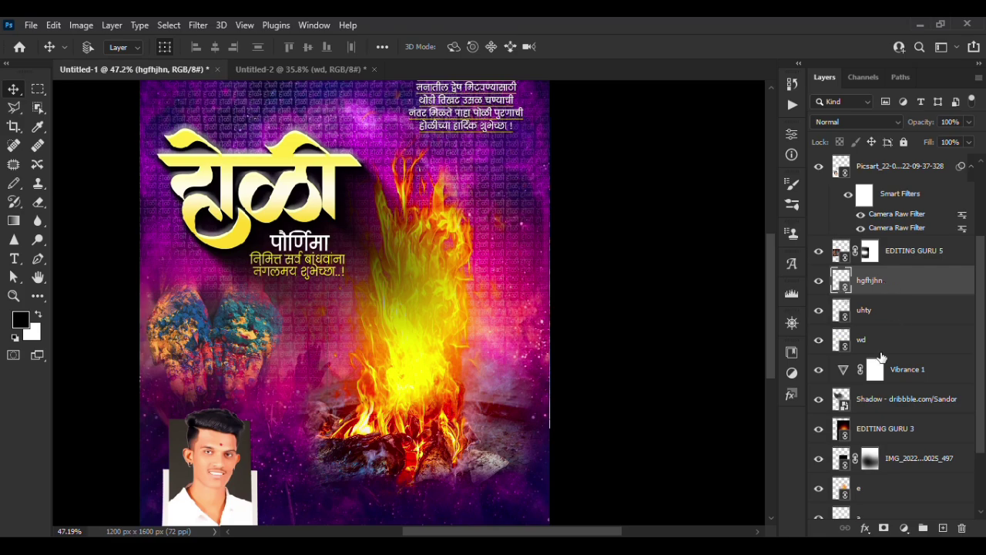
{"action": "left_click", "coordinate": [878, 398]}
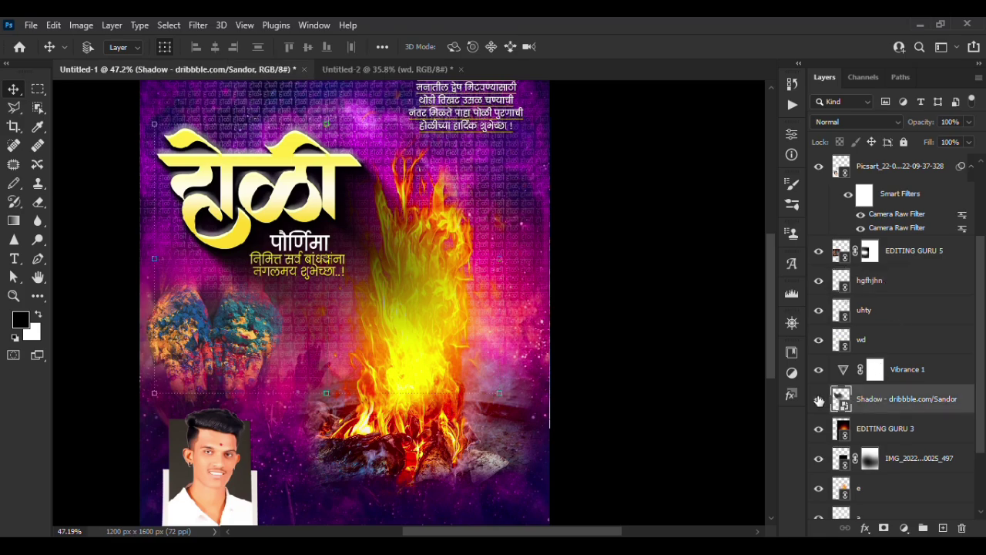
{"action": "left_click", "coordinate": [819, 398]}
{"action": "left_click", "coordinate": [819, 398]}
{"action": "scroll", "coordinate": [925, 343], "scroll_direction": "up", "scroll_amount": 3}
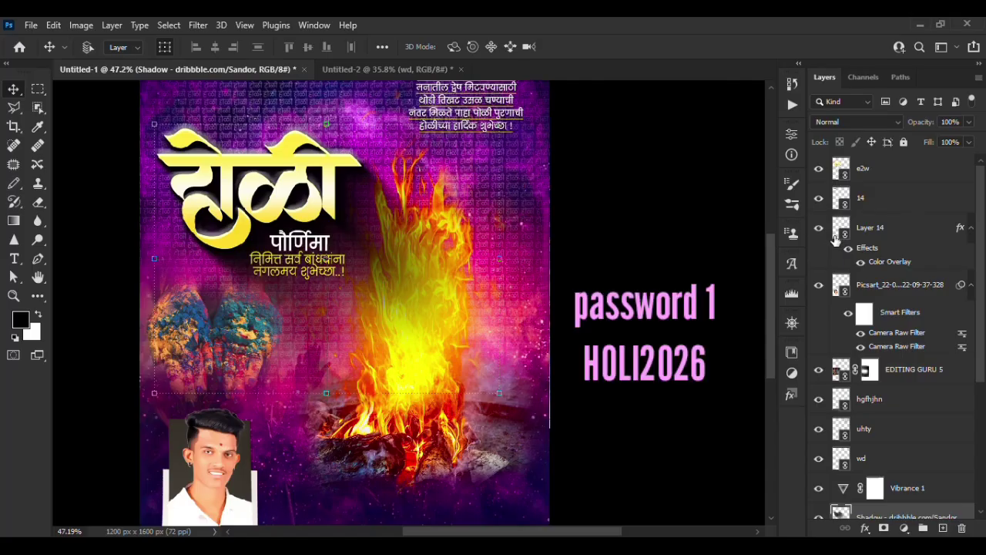
Copy the e2w Holi title layer from Untitled-1 into Untitled-2, positioning it below the verse and beside the wd greeting text.
{"action": "left_click", "coordinate": [871, 235]}
{"action": "left_click", "coordinate": [878, 171]}
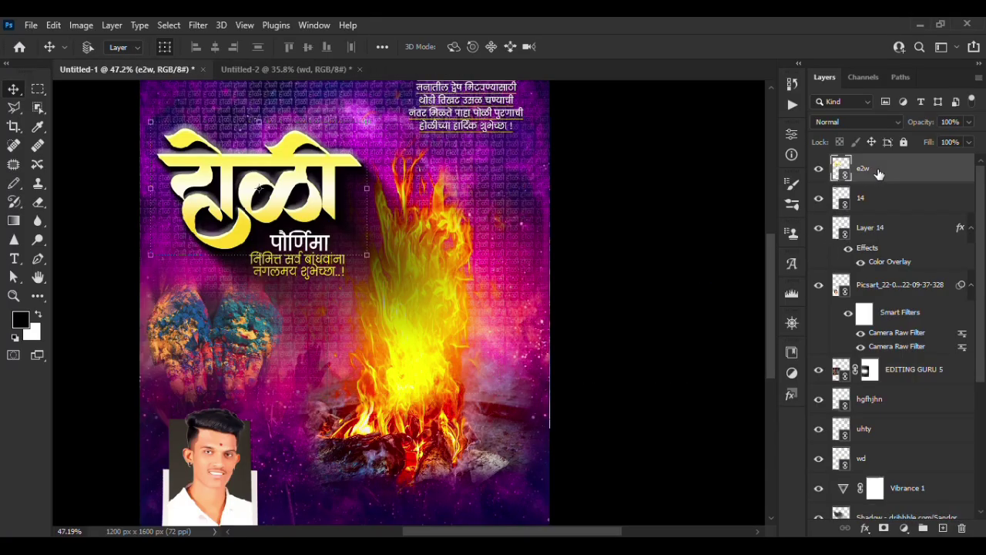
{"action": "key", "text": "super"}
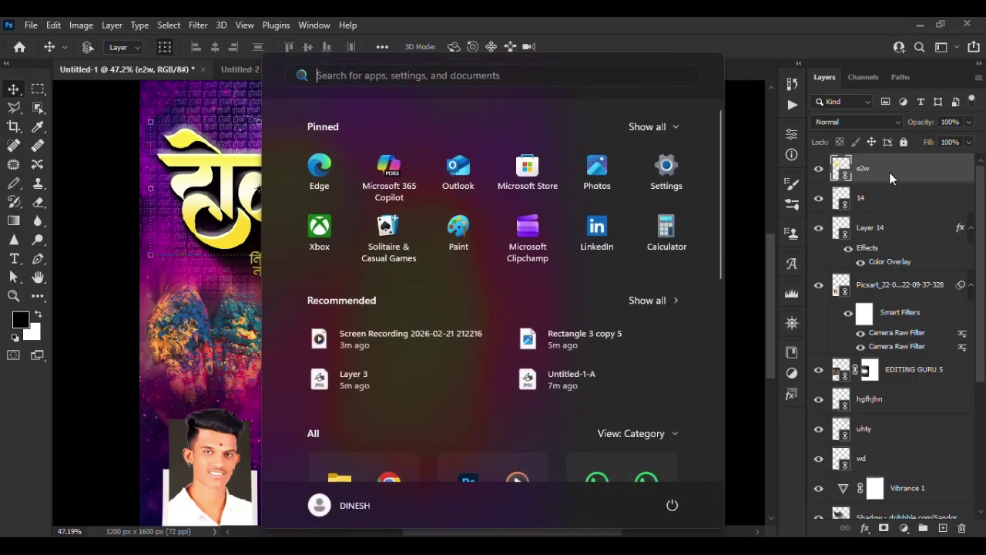
{"action": "key", "text": "super"}
{"action": "key", "text": "ctrl"}
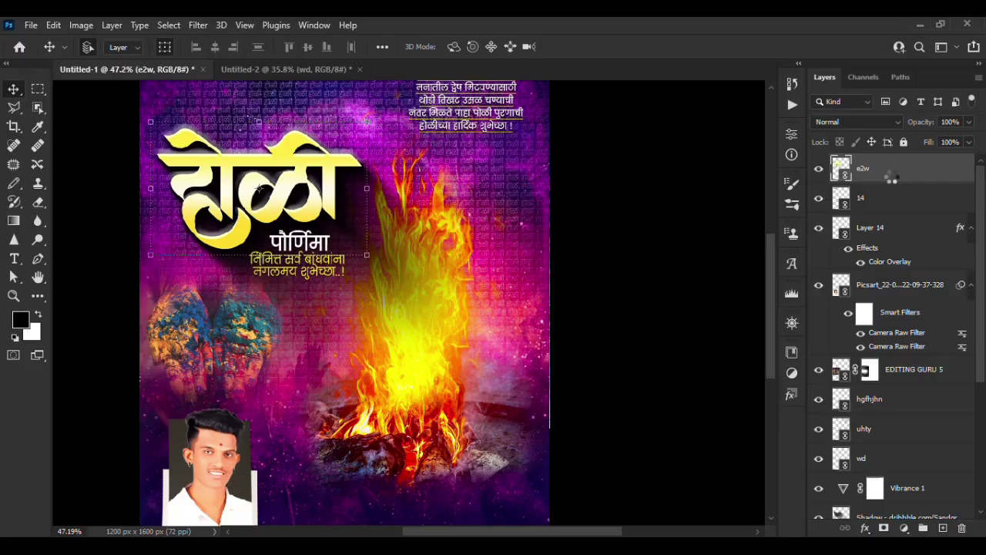
{"action": "left_click", "coordinate": [317, 75]}
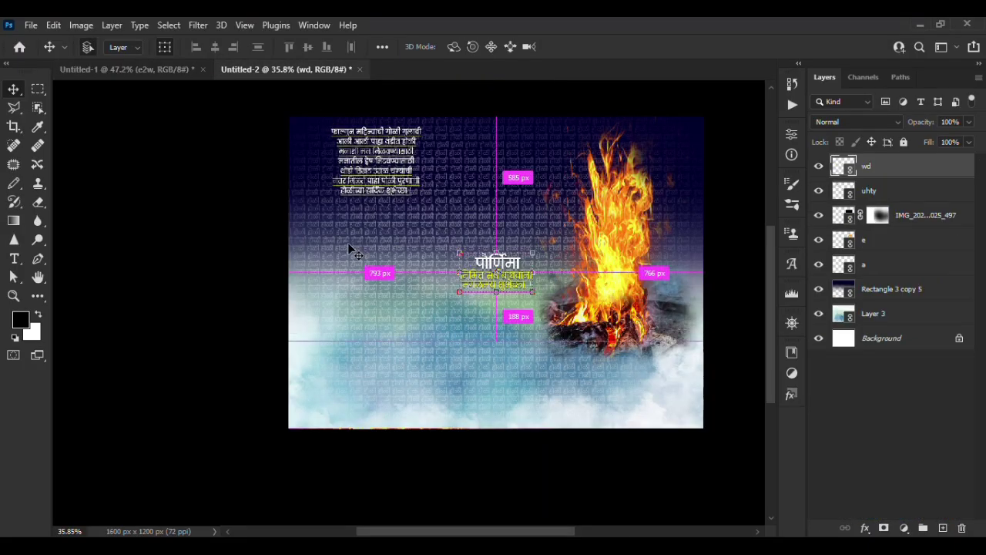
{"action": "left_click_drag", "start_coordinate": [350, 248], "coordinate": [383, 243]}
{"action": "key", "text": "ctrl"}
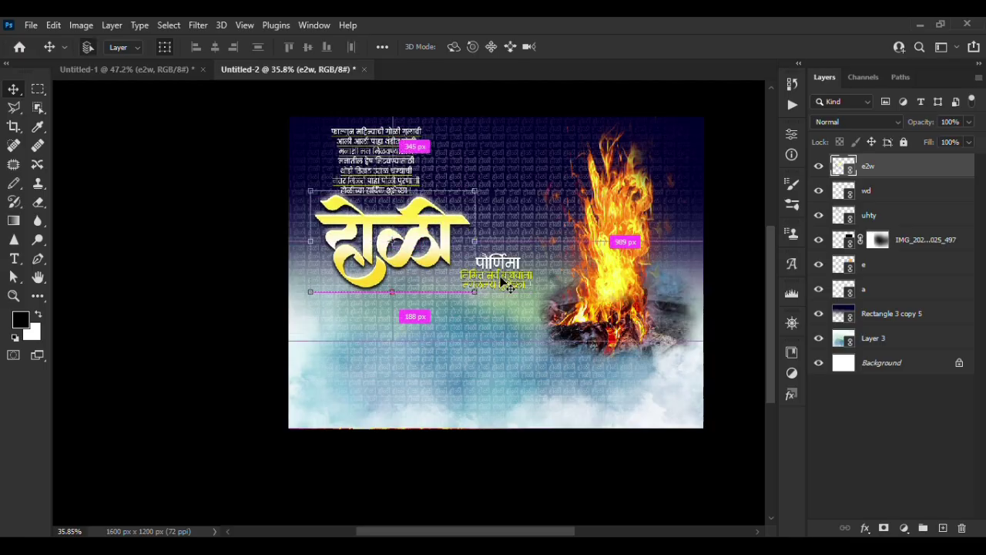
{"action": "left_click_drag", "start_coordinate": [503, 283], "coordinate": [515, 285]}
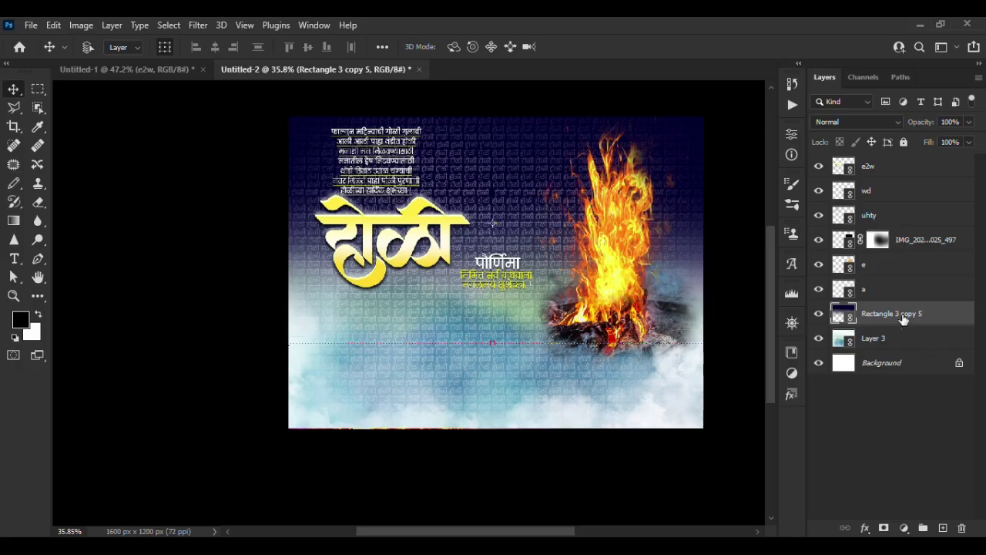
{"action": "left_click", "coordinate": [890, 172]}
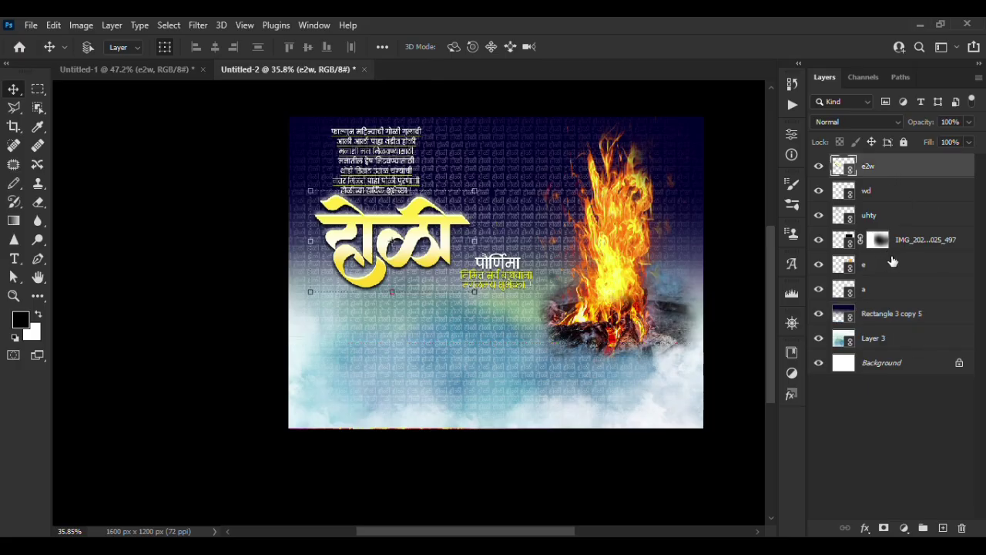
Copy the Shadow - dribbble.com/Sandor layer into Untitled-2, stack it directly below e2w and align it behind the Holi title.
{"action": "left_click", "coordinate": [175, 69]}
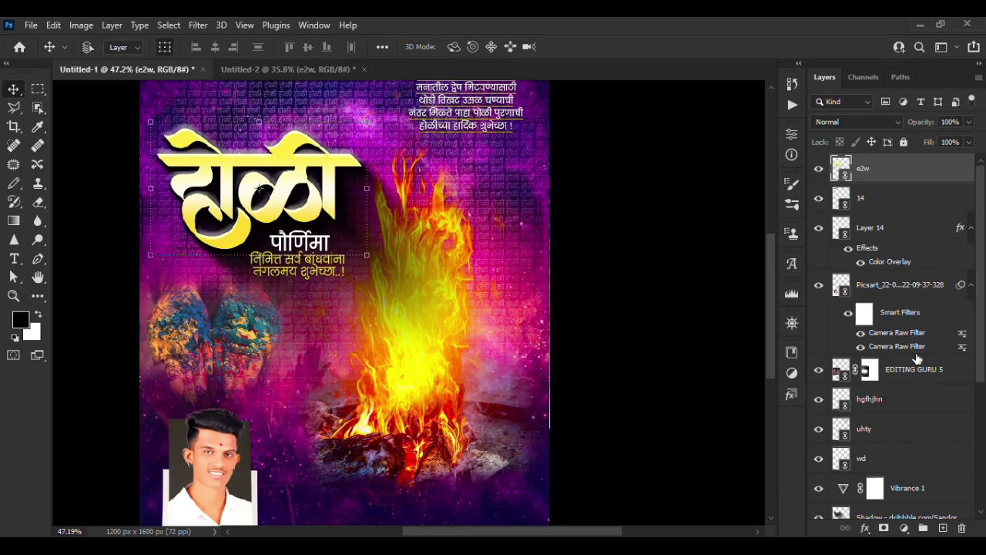
{"action": "scroll", "coordinate": [846, 252], "scroll_direction": "down", "scroll_amount": 5}
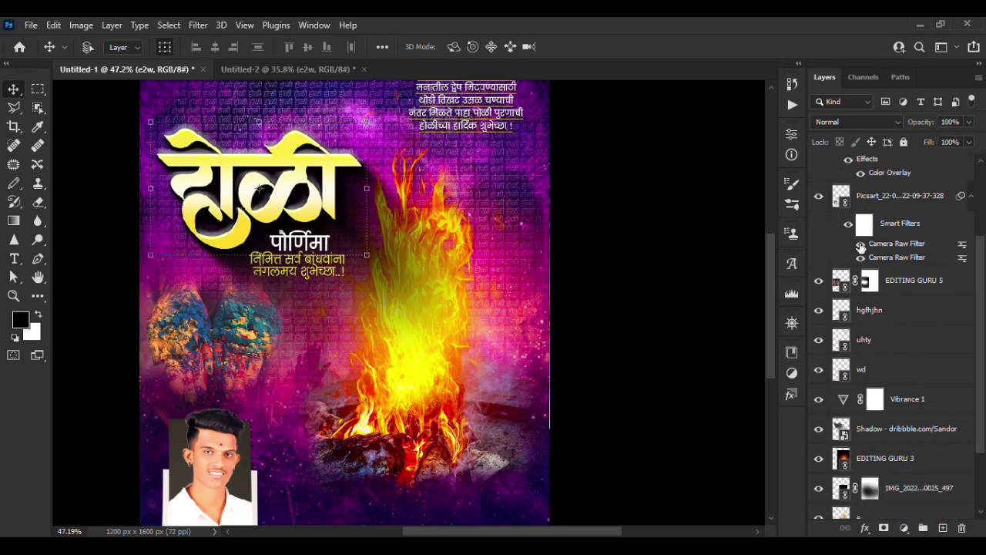
{"action": "left_click", "coordinate": [873, 340]}
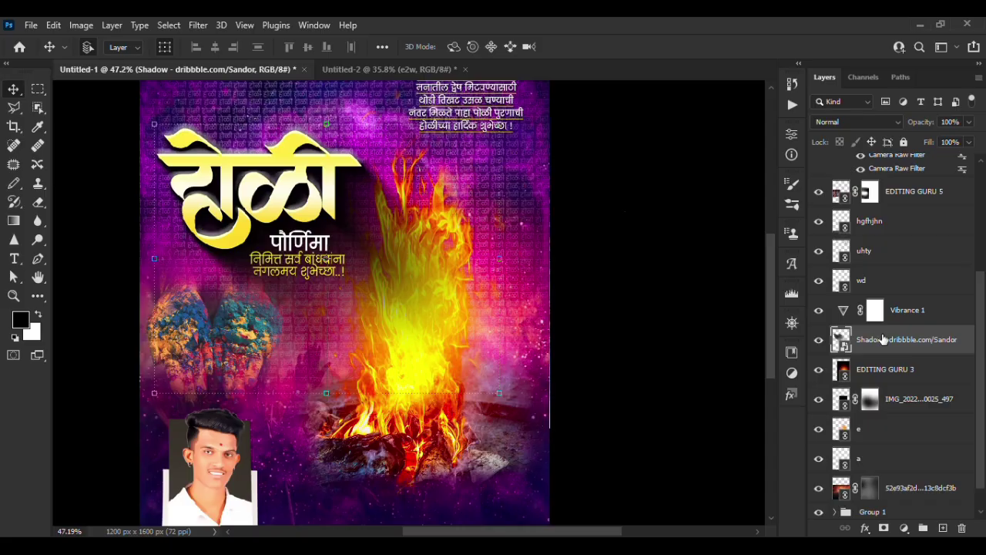
{"action": "left_click_drag", "start_coordinate": [362, 72], "coordinate": [548, 250]}
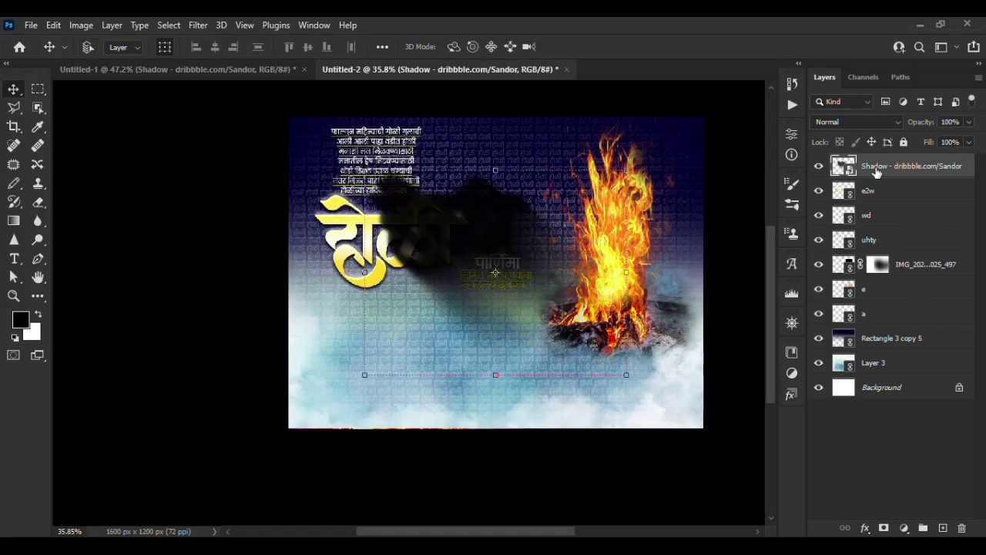
{"action": "left_click_drag", "start_coordinate": [888, 205], "coordinate": [888, 203]}
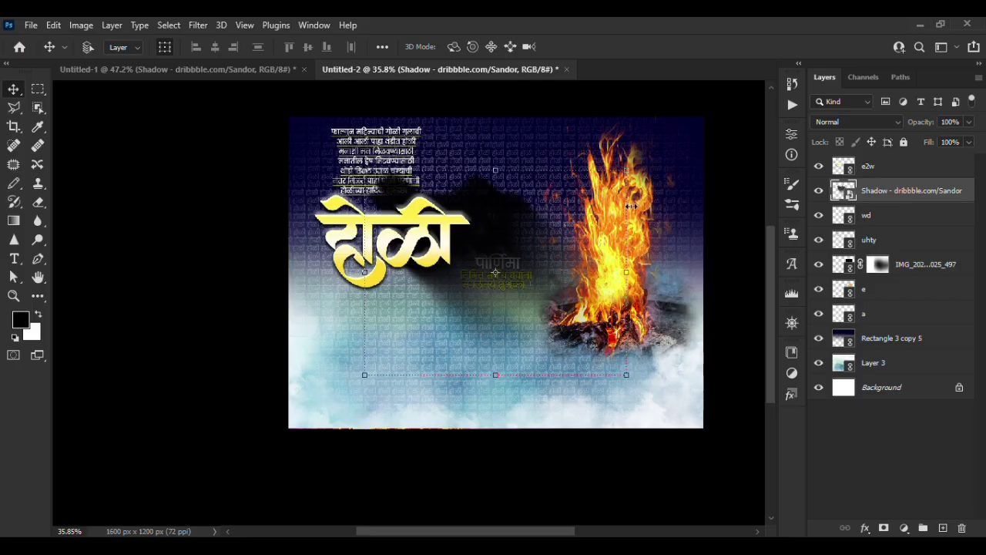
{"action": "left_click_drag", "start_coordinate": [490, 221], "coordinate": [465, 241]}
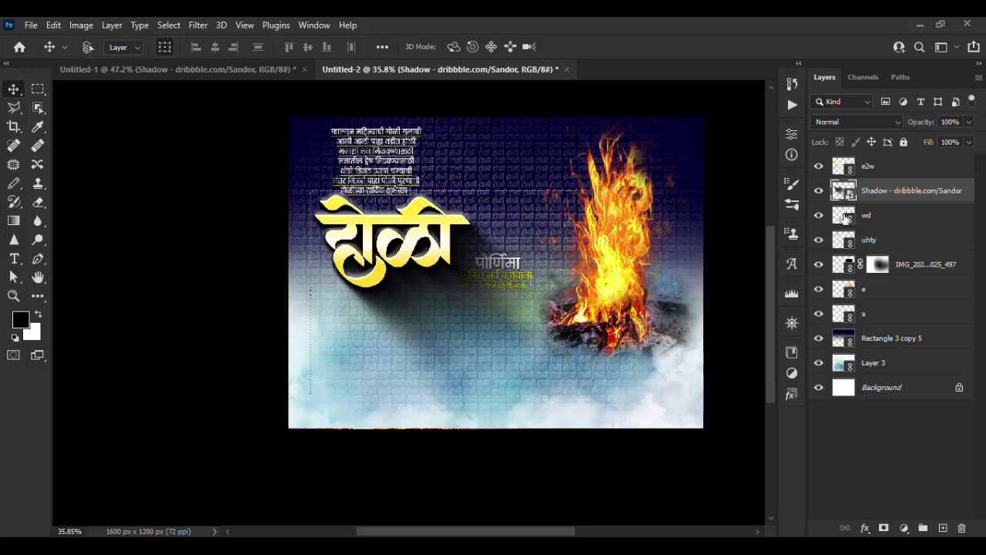
Bring the wd greeting text layer above all other layers and position it just under the right half of the Holi title.
{"action": "left_click_drag", "start_coordinate": [874, 199], "coordinate": [888, 165]}
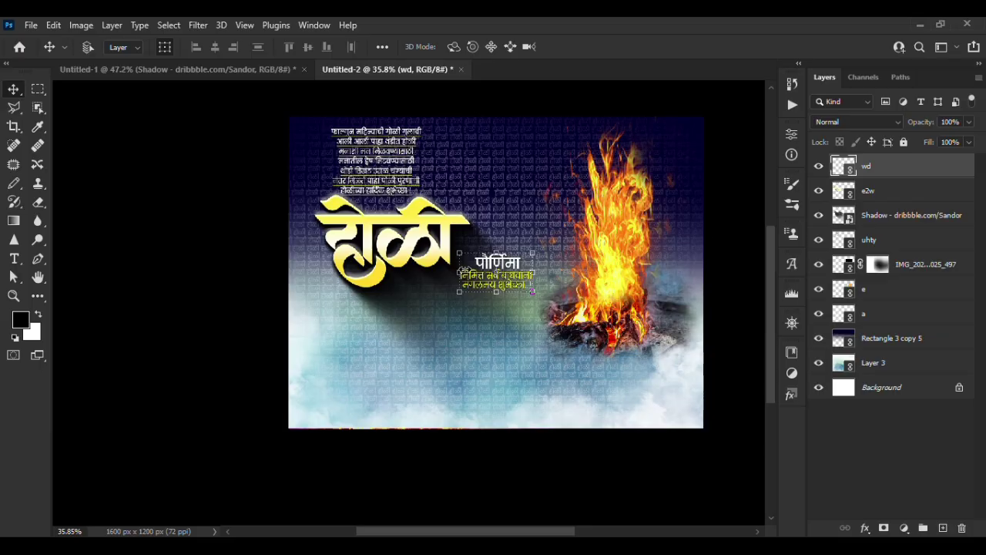
{"action": "left_click_drag", "start_coordinate": [525, 285], "coordinate": [440, 298]}
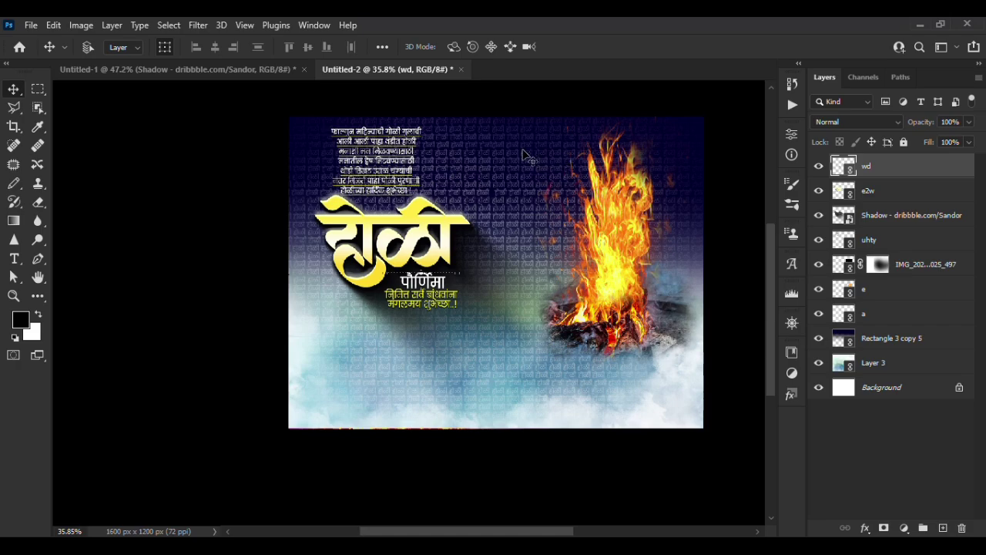
{"action": "scroll", "coordinate": [530, 157], "scroll_direction": "up", "scroll_amount": 1}
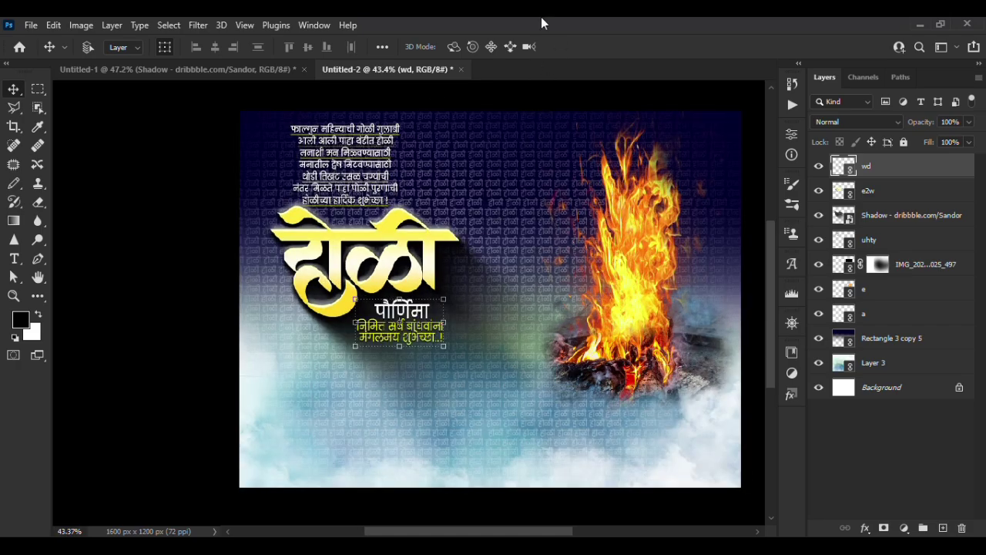
Review the full Untitled-1 portrait design and its layer stack against the Untitled-2 banner for remaining elements to reuse.
{"action": "left_click", "coordinate": [193, 69]}
{"action": "scroll", "coordinate": [395, 241], "scroll_direction": "down", "scroll_amount": 1}
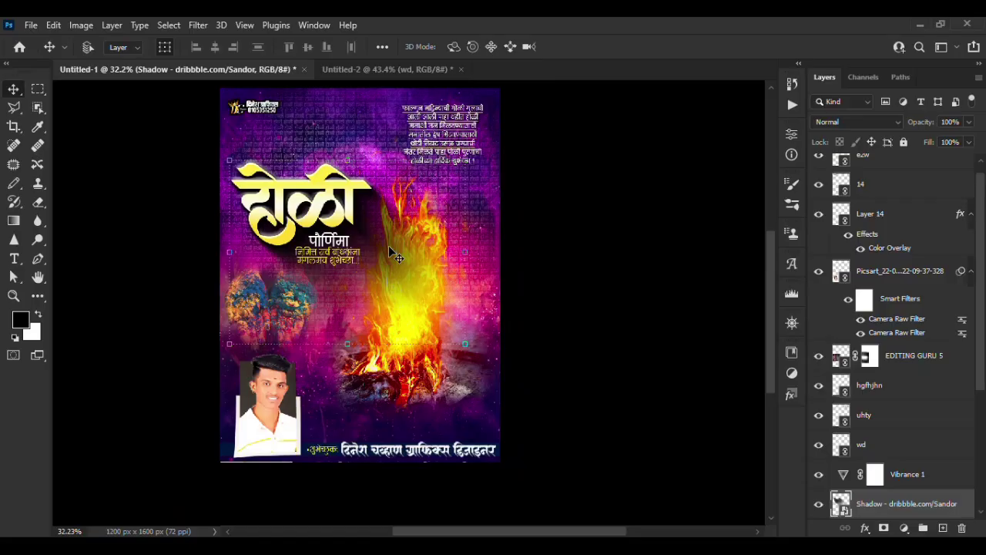
{"action": "scroll", "coordinate": [389, 247], "scroll_direction": "up", "scroll_amount": 1}
{"action": "scroll", "coordinate": [892, 375], "scroll_direction": "down", "scroll_amount": 3}
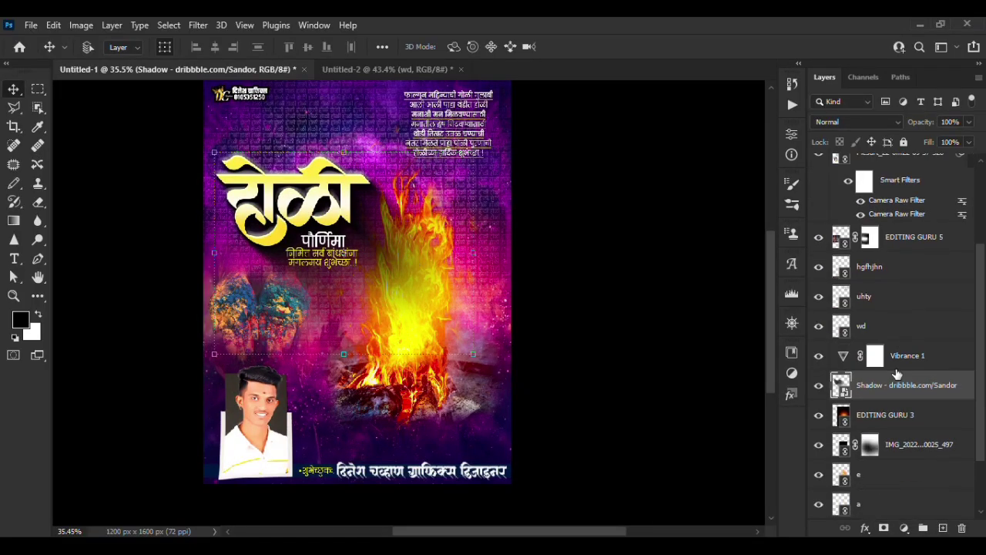
{"action": "scroll", "coordinate": [892, 362], "scroll_direction": "up", "scroll_amount": 4}
{"action": "left_click", "coordinate": [387, 69]}
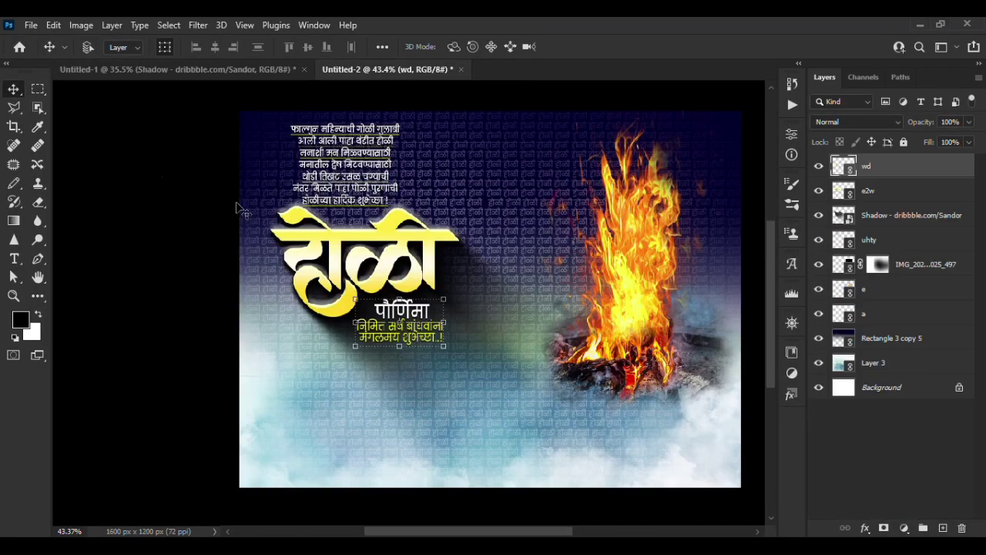
{"action": "scroll", "coordinate": [617, 308], "scroll_direction": "down", "scroll_amount": 1}
{"action": "scroll", "coordinate": [617, 308], "scroll_direction": "up", "scroll_amount": 1}
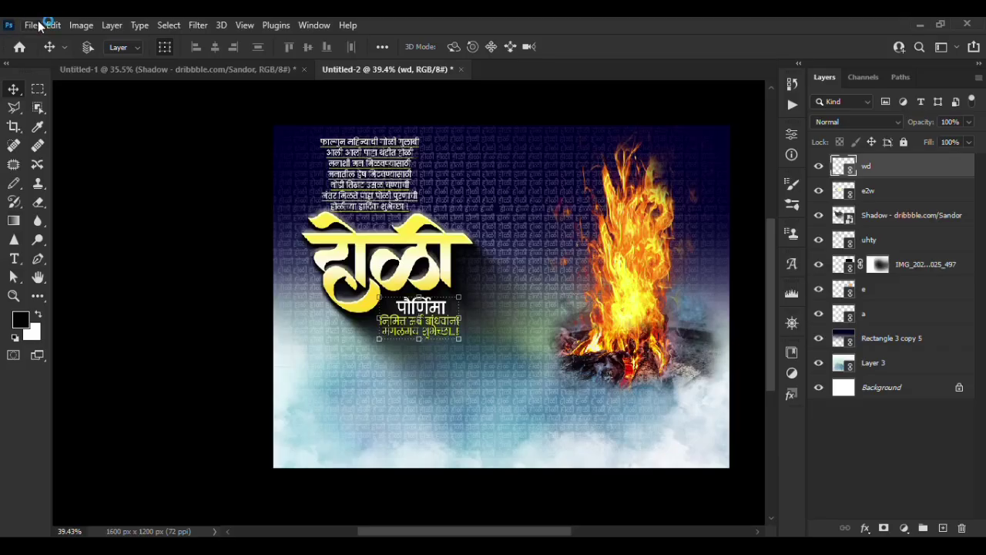
Place the EDITING GURU 6 colour-powder bowls image from the DINESH PNG > PNG 01 folder as a linked layer.
{"action": "left_click", "coordinate": [29, 25]}
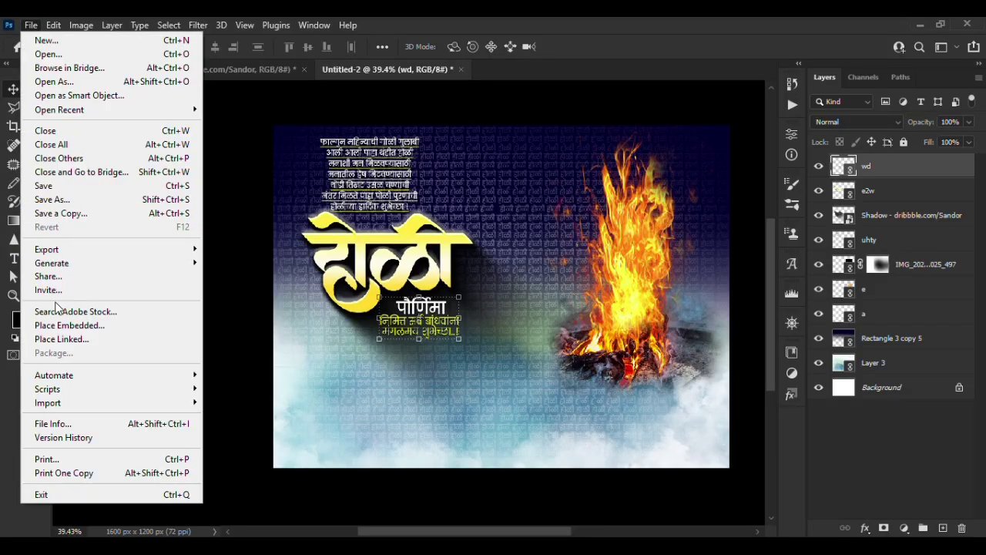
{"action": "left_click", "coordinate": [65, 339]}
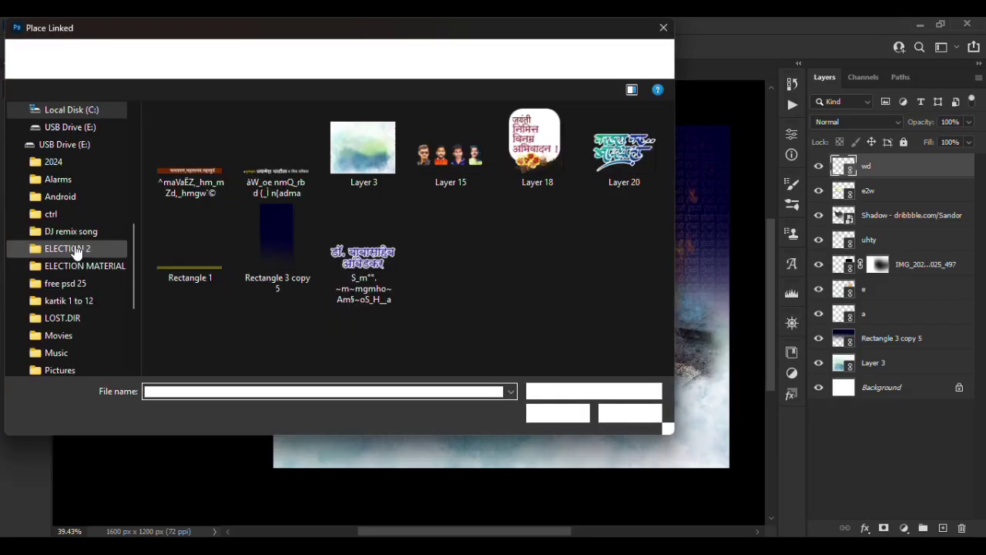
{"action": "scroll", "coordinate": [82, 176], "scroll_direction": "up", "scroll_amount": 3}
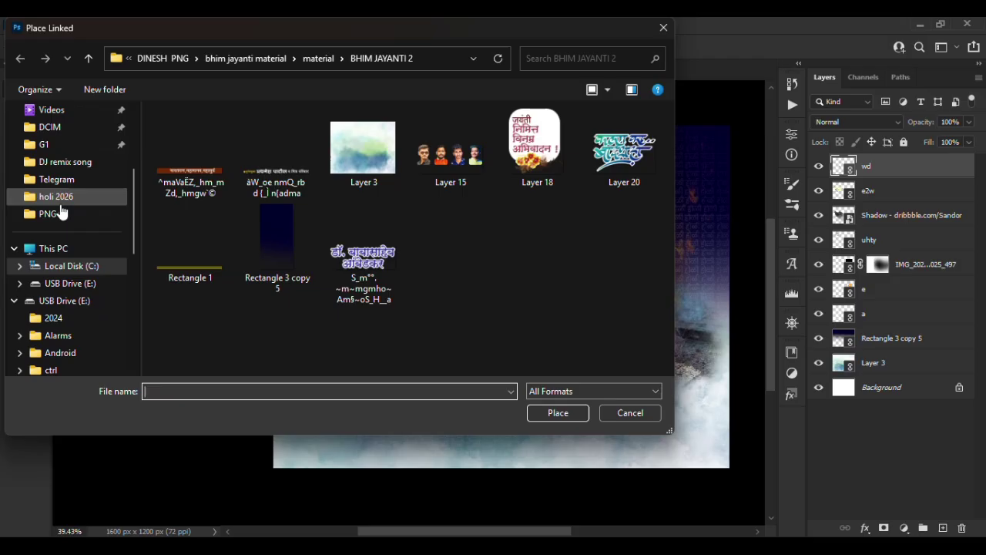
{"action": "left_click", "coordinate": [54, 265]}
{"action": "double_click", "coordinate": [245, 131]}
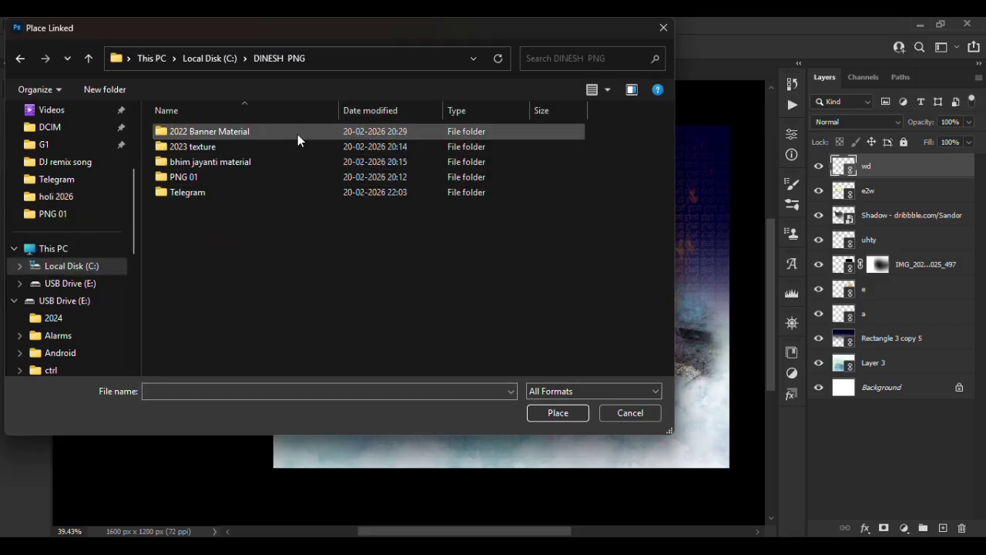
{"action": "double_click", "coordinate": [201, 178]}
{"action": "scroll", "coordinate": [513, 223], "scroll_direction": "down", "scroll_amount": 10}
{"action": "scroll", "coordinate": [507, 229], "scroll_direction": "down", "scroll_amount": 3}
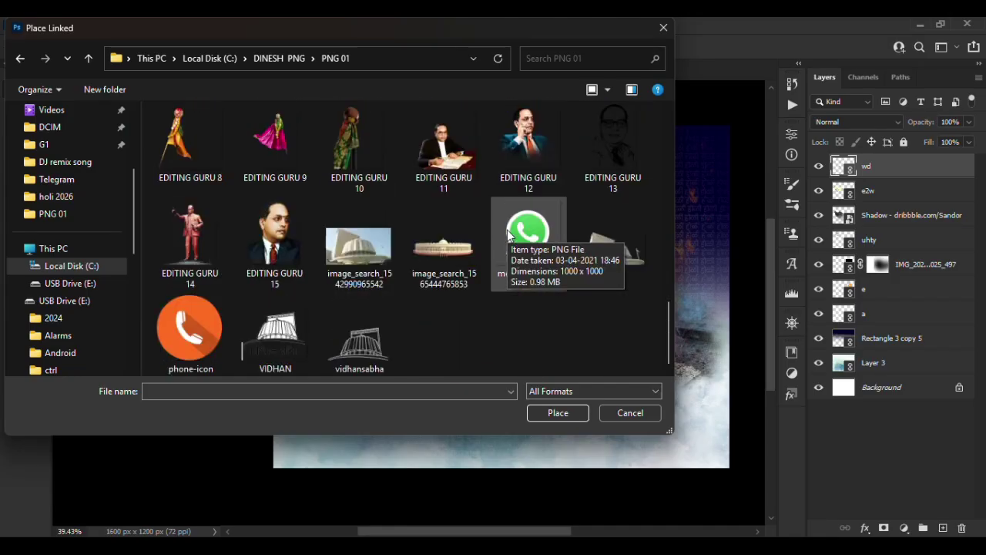
{"action": "scroll", "coordinate": [507, 230], "scroll_direction": "up", "scroll_amount": 4}
{"action": "scroll", "coordinate": [507, 230], "scroll_direction": "down", "scroll_amount": 1}
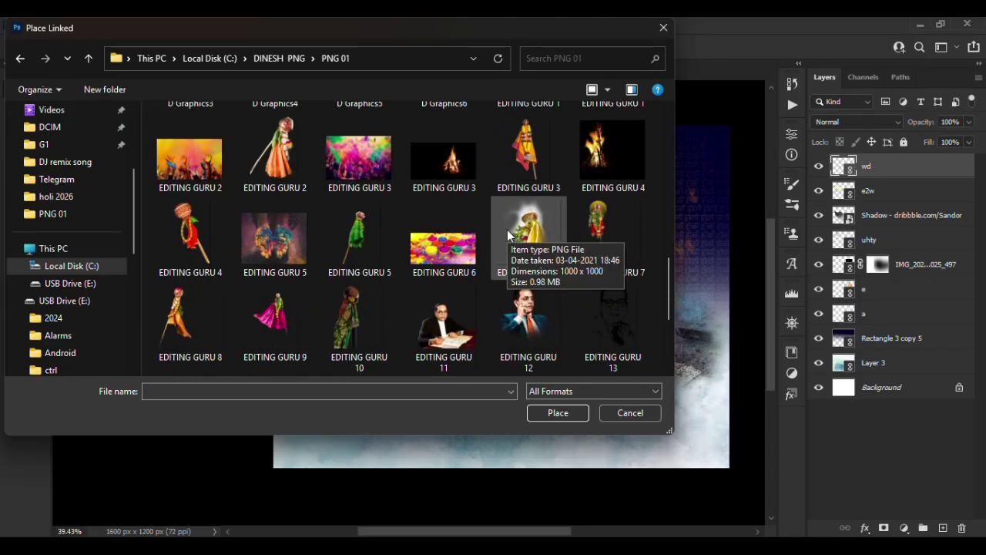
{"action": "left_click", "coordinate": [434, 258]}
{"action": "left_click", "coordinate": [558, 413]}
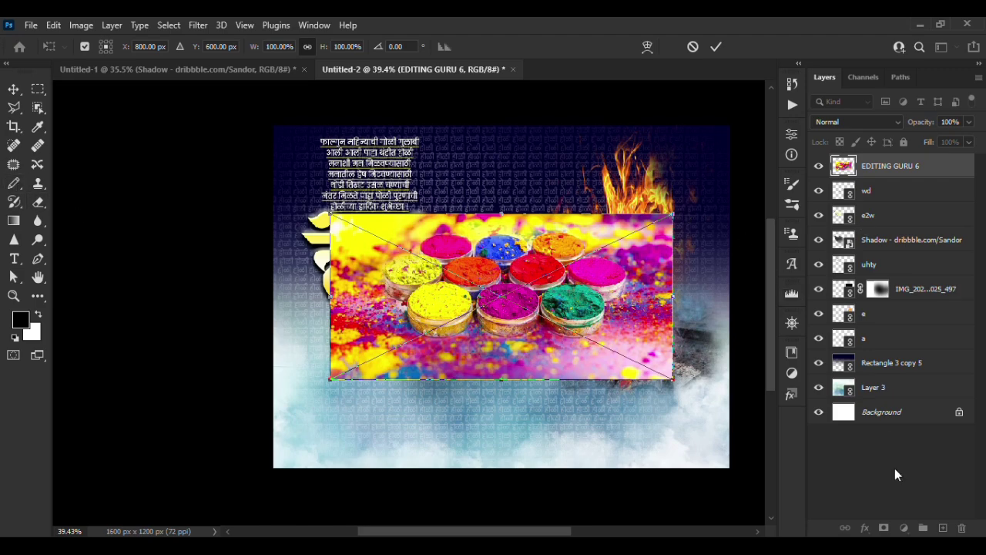
{"action": "key", "text": "Return"}
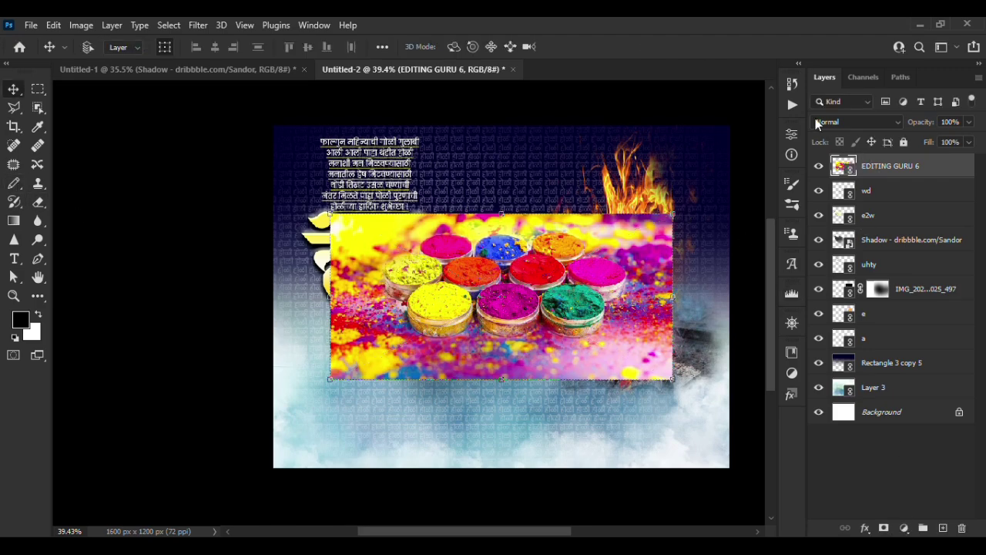
Add a layer mask to EDITING GURU 6 and erase around the bowls with a soft 55% opacity Eraser to fade the edges.
{"action": "left_click", "coordinate": [883, 518]}
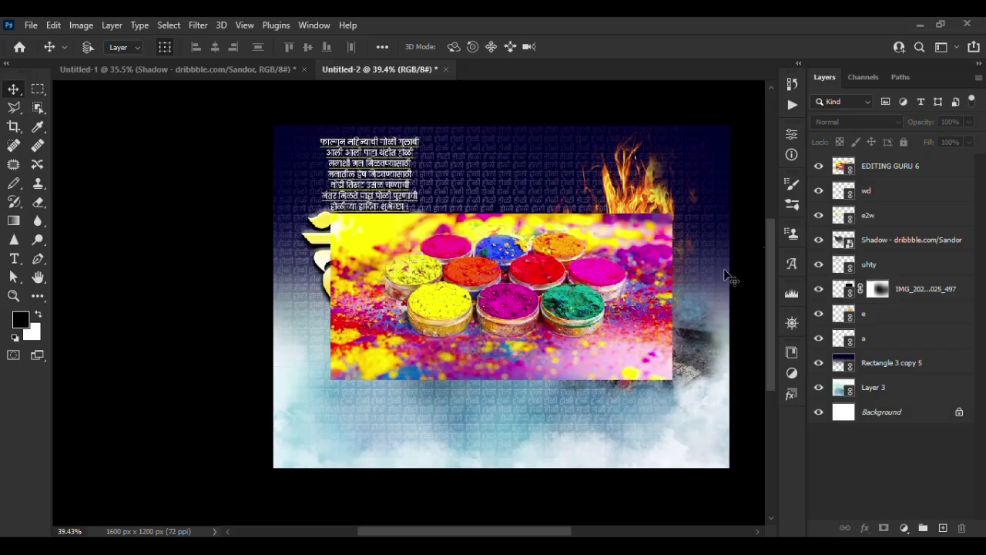
{"action": "left_click", "coordinate": [883, 175]}
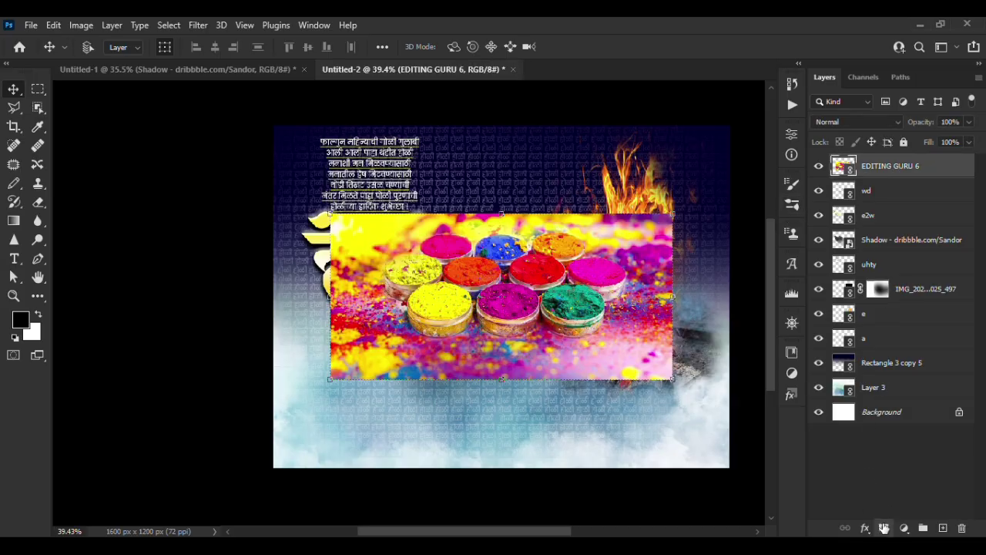
{"action": "left_click", "coordinate": [884, 528]}
{"action": "left_click", "coordinate": [38, 202]}
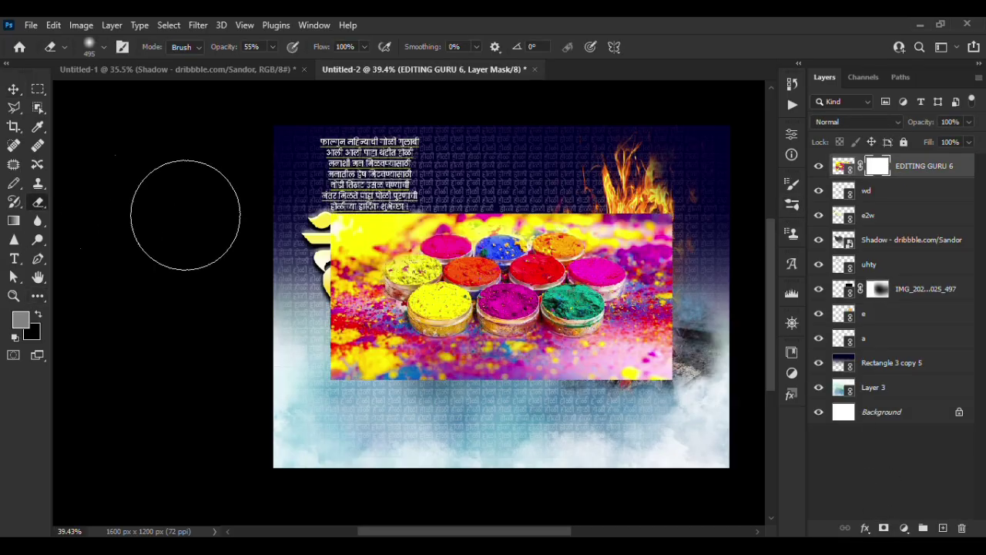
{"action": "mouse_move", "coordinate": [309, 209]}
{"action": "left_mouse_down"}
{"action": "mouse_move", "coordinate": [316, 255]}
{"action": "mouse_move", "coordinate": [286, 331]}
{"action": "mouse_move", "coordinate": [298, 165]}
{"action": "mouse_move", "coordinate": [285, 353]}
{"action": "mouse_move", "coordinate": [305, 158]}
{"action": "mouse_move", "coordinate": [286, 260]}
{"action": "mouse_move", "coordinate": [408, 418]}
{"action": "mouse_move", "coordinate": [726, 419]}
{"action": "mouse_move", "coordinate": [301, 414]}
{"action": "mouse_move", "coordinate": [691, 419]}
{"action": "mouse_move", "coordinate": [389, 424]}
{"action": "mouse_move", "coordinate": [678, 411]}
{"action": "mouse_move", "coordinate": [727, 227]}
{"action": "mouse_move", "coordinate": [700, 403]}
{"action": "mouse_move", "coordinate": [694, 187]}
{"action": "mouse_move", "coordinate": [683, 430]}
{"action": "mouse_move", "coordinate": [727, 231]}
{"action": "mouse_move", "coordinate": [649, 144]}
{"action": "mouse_move", "coordinate": [469, 121]}
{"action": "mouse_move", "coordinate": [478, 167]}
{"action": "mouse_move", "coordinate": [671, 121]}
{"action": "mouse_move", "coordinate": [379, 168]}
{"action": "mouse_move", "coordinate": [683, 165]}
{"action": "mouse_move", "coordinate": [649, 172]}
{"action": "mouse_move", "coordinate": [346, 132]}
{"action": "mouse_move", "coordinate": [657, 169]}
{"action": "mouse_move", "coordinate": [269, 172]}
{"action": "mouse_move", "coordinate": [355, 324]}
{"action": "mouse_move", "coordinate": [749, 235]}
{"action": "mouse_move", "coordinate": [555, 185]}
{"action": "mouse_move", "coordinate": [219, 226]}
{"action": "mouse_move", "coordinate": [592, 370]}
{"action": "mouse_move", "coordinate": [584, 162]}
{"action": "mouse_move", "coordinate": [547, 208]}
{"action": "left_mouse_up"}
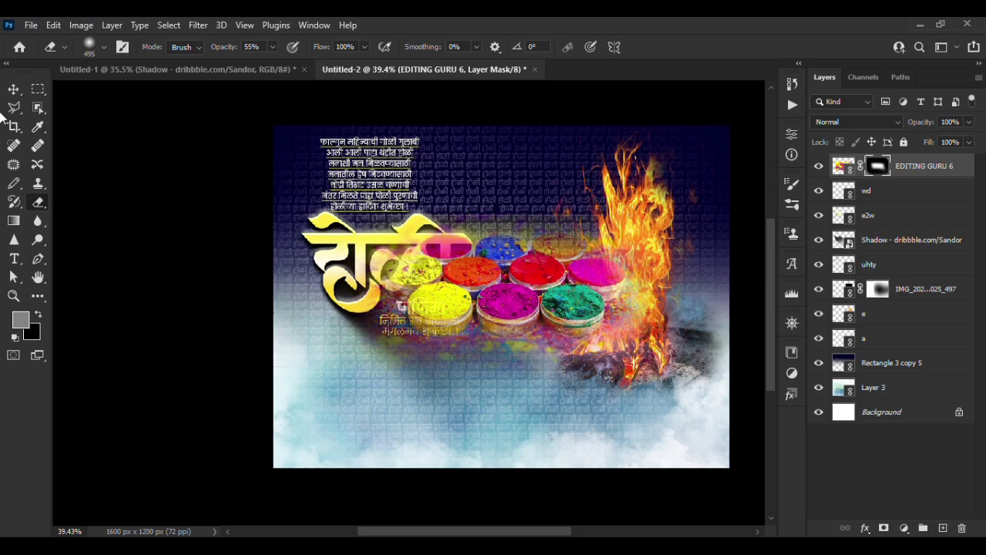
Scale the masked powder bowls to about 54% and place them near the banner's upper edge, centred between the verse and fire.
{"action": "left_click", "coordinate": [12, 92]}
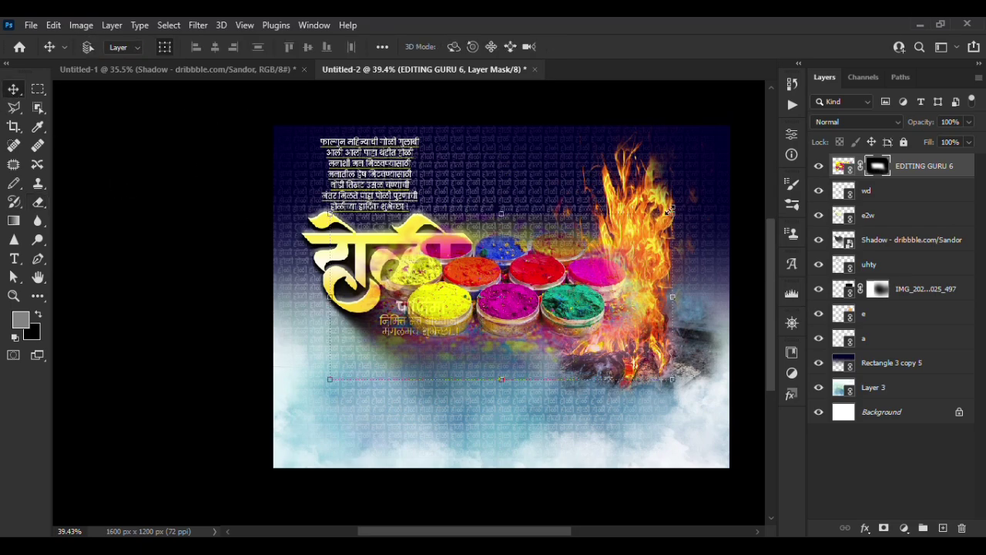
{"action": "left_click_drag", "start_coordinate": [671, 208], "coordinate": [527, 284]}
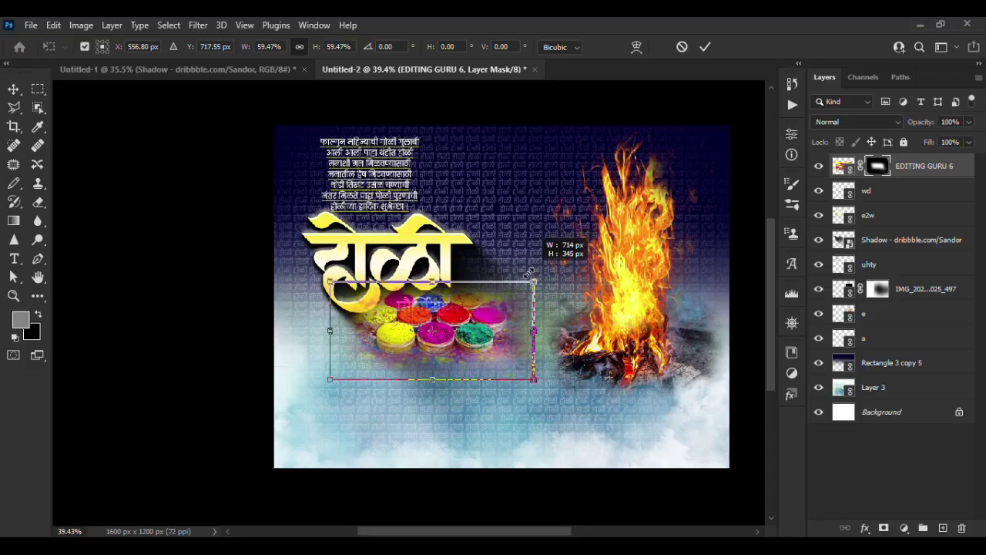
{"action": "left_click_drag", "start_coordinate": [464, 328], "coordinate": [539, 204]}
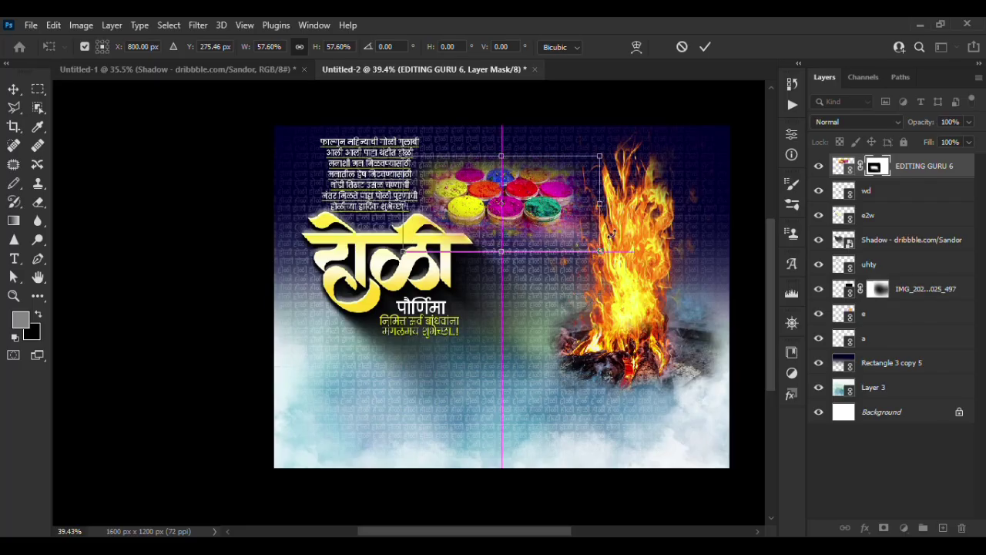
{"action": "left_click_drag", "start_coordinate": [598, 252], "coordinate": [586, 251]}
{"action": "mouse_move", "coordinate": [529, 189]}
{"action": "left_mouse_down"}
{"action": "mouse_move", "coordinate": [557, 320]}
{"action": "mouse_move", "coordinate": [543, 308]}
{"action": "mouse_move", "coordinate": [601, 401]}
{"action": "mouse_move", "coordinate": [532, 364]}
{"action": "mouse_move", "coordinate": [430, 196]}
{"action": "mouse_move", "coordinate": [506, 181]}
{"action": "mouse_move", "coordinate": [507, 150]}
{"action": "mouse_move", "coordinate": [537, 177]}
{"action": "left_mouse_up"}
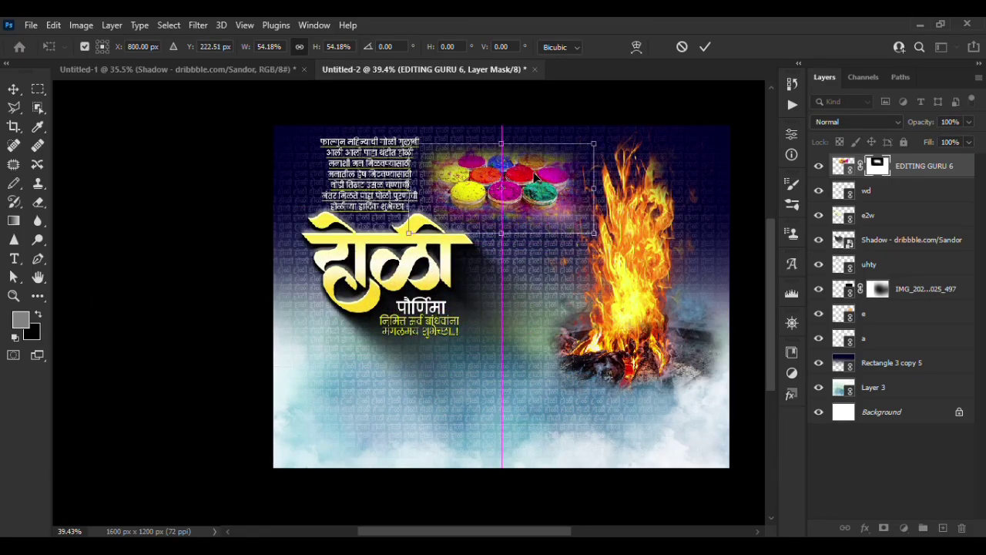
{"action": "left_click", "coordinate": [706, 47]}
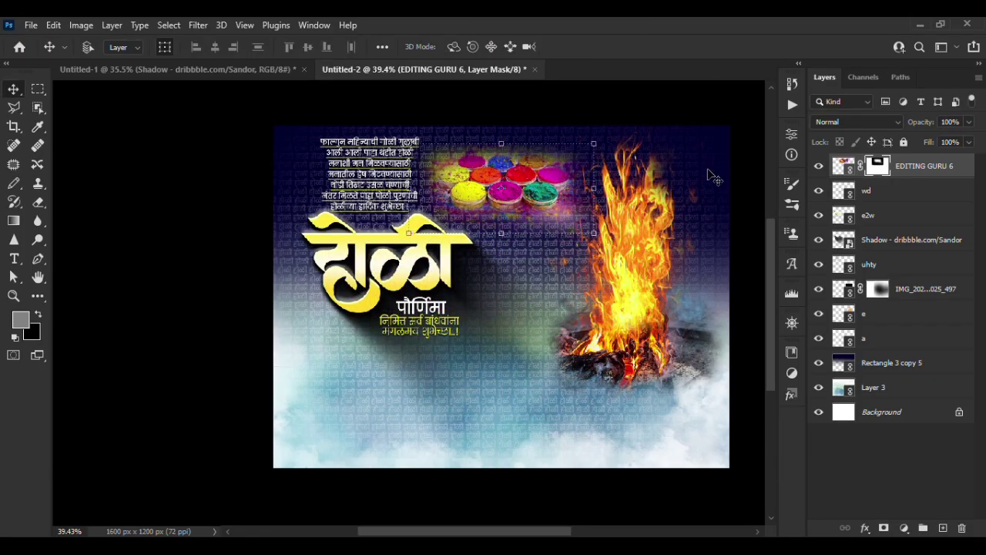
Soften the outer edges of the powder bowls further on the EDITING GURU 6 mask with the 55% opacity Eraser.
{"action": "scroll", "coordinate": [713, 183], "scroll_direction": "up", "scroll_amount": 2}
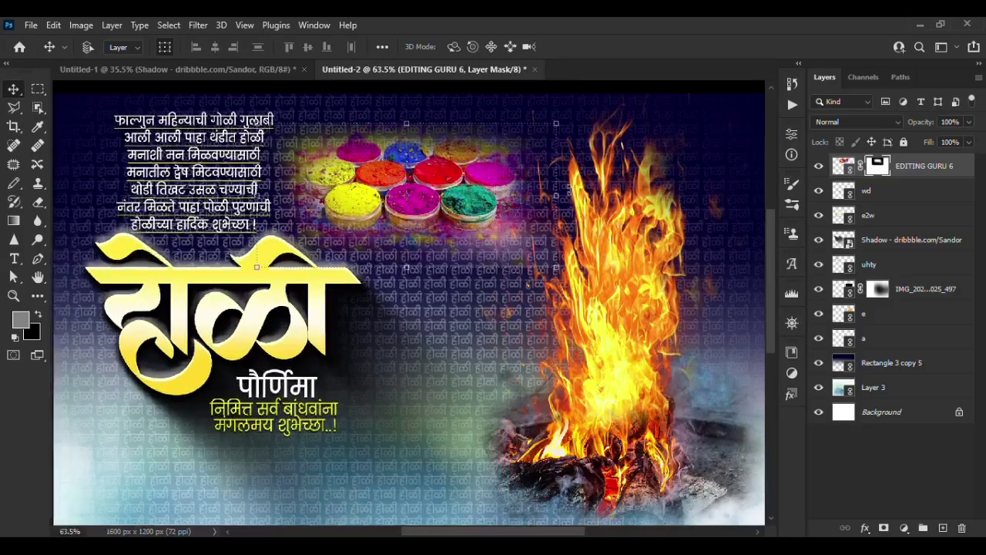
{"action": "scroll", "coordinate": [570, 188], "scroll_direction": "up", "scroll_amount": 1}
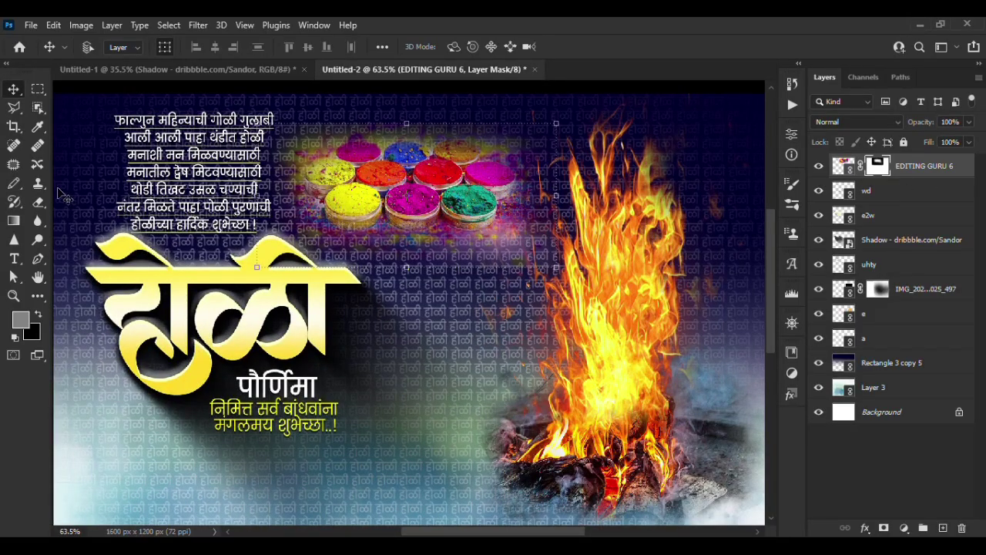
{"action": "left_click", "coordinate": [37, 202]}
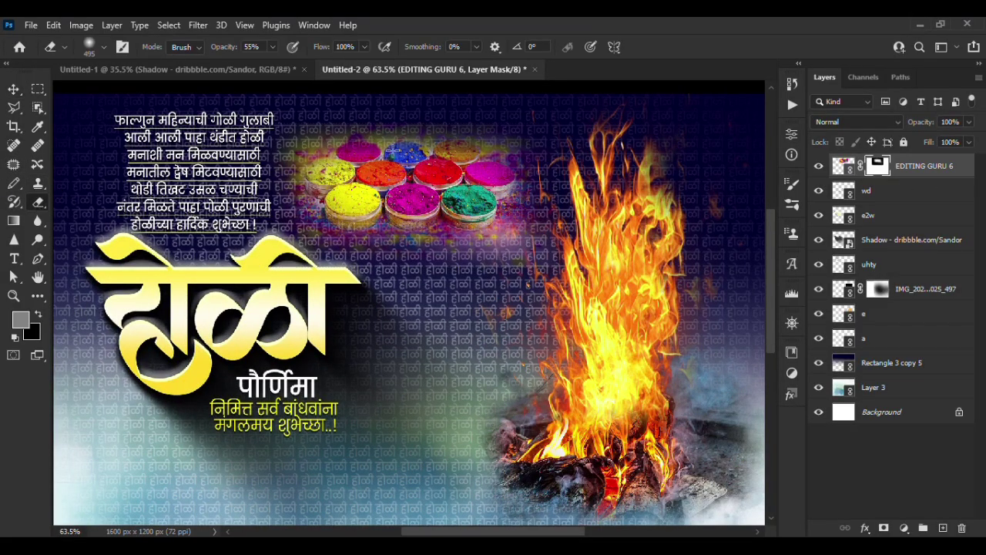
{"action": "left_click", "coordinate": [439, 130]}
{"action": "left_click", "coordinate": [537, 248]}
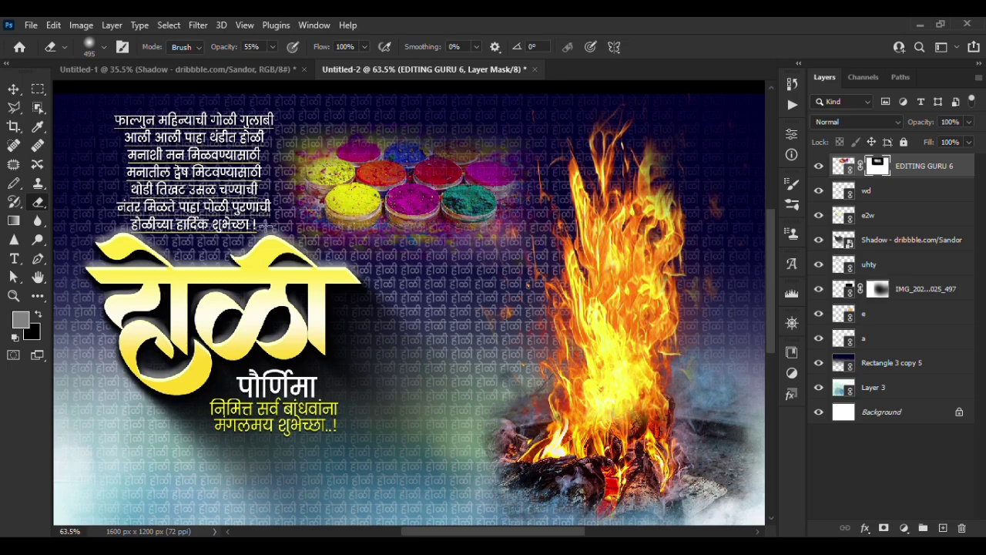
{"action": "left_click", "coordinate": [291, 157]}
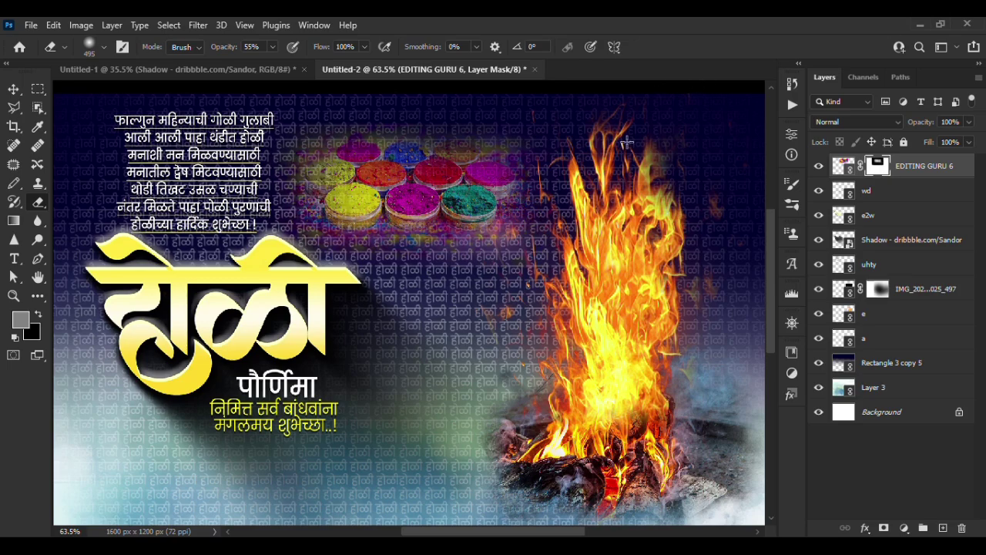
{"action": "scroll", "coordinate": [627, 142], "scroll_direction": "down", "scroll_amount": 2}
{"action": "scroll", "coordinate": [620, 192], "scroll_direction": "up", "scroll_amount": 1}
{"action": "scroll", "coordinate": [617, 243], "scroll_direction": "down", "scroll_amount": 3}
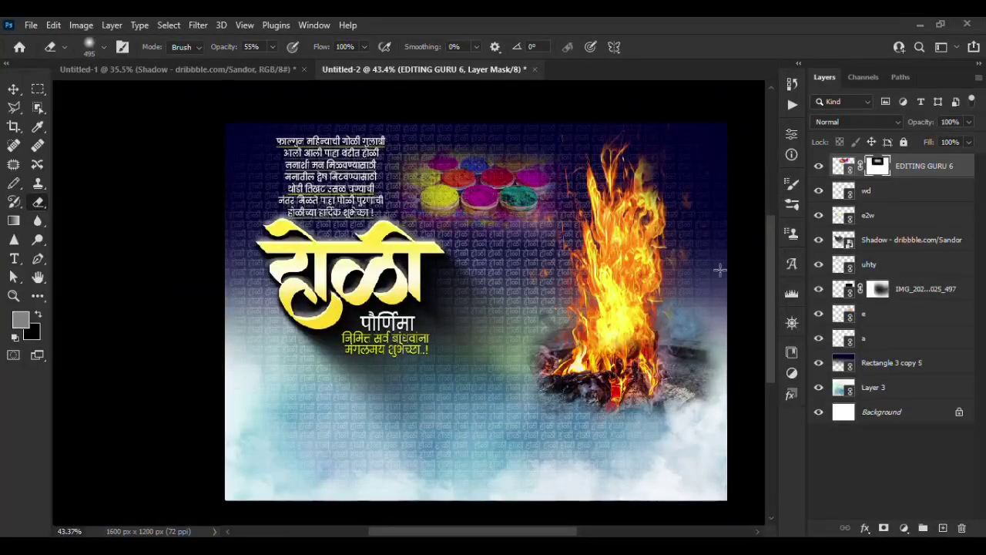
{"action": "scroll", "coordinate": [715, 281], "scroll_direction": "down", "scroll_amount": 2}
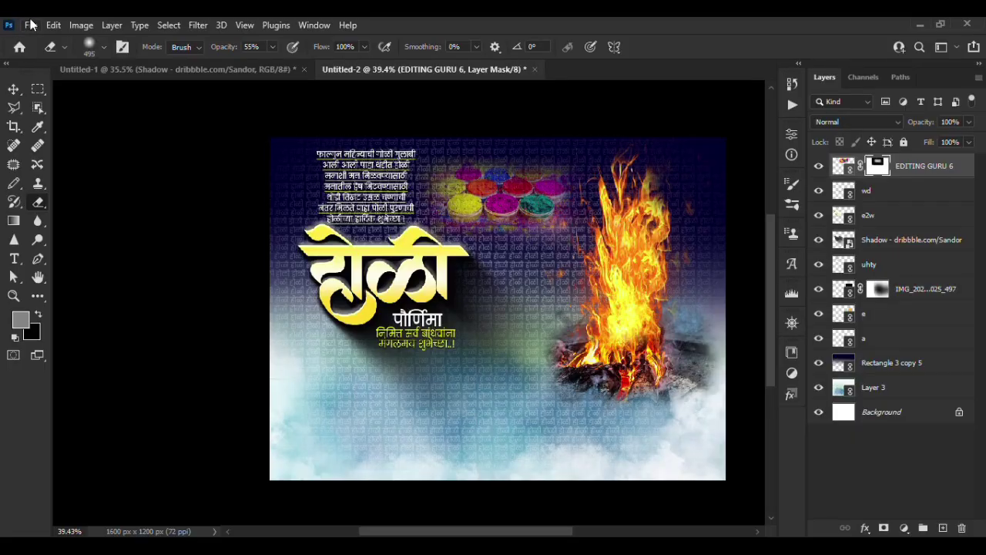
Place the tyuyut PNG of six white rounded frames from the bhim jayanti material folder as a linked layer.
{"action": "left_click", "coordinate": [31, 26]}
{"action": "left_click", "coordinate": [24, 30]}
{"action": "left_click", "coordinate": [25, 28]}
{"action": "left_click", "coordinate": [31, 26]}
{"action": "left_click", "coordinate": [31, 25]}
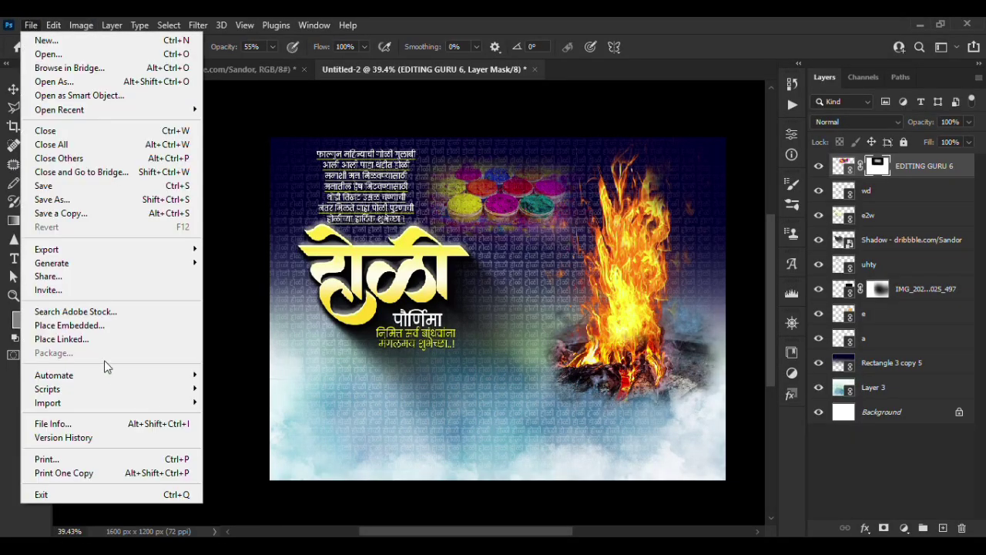
{"action": "left_click", "coordinate": [95, 339]}
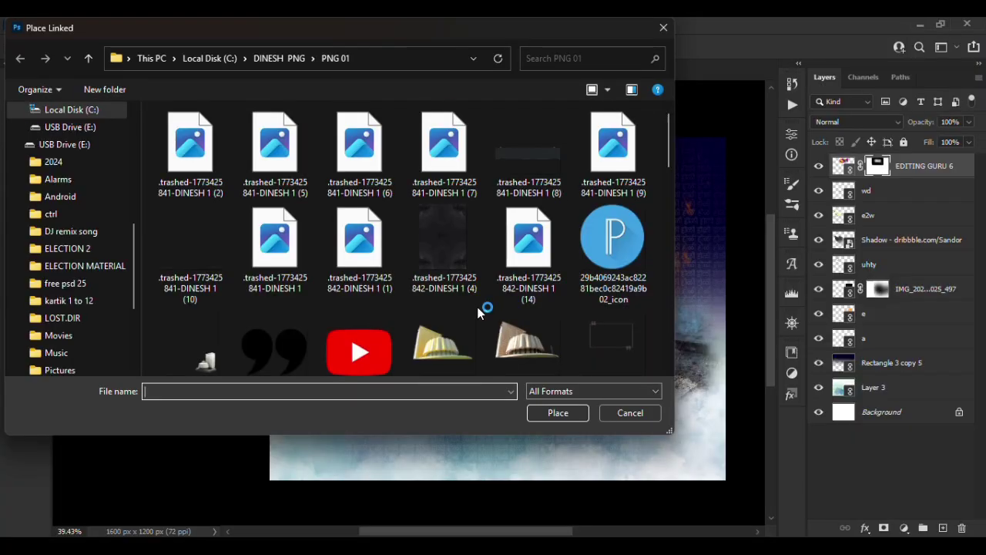
{"action": "scroll", "coordinate": [541, 297], "scroll_direction": "down", "scroll_amount": 5}
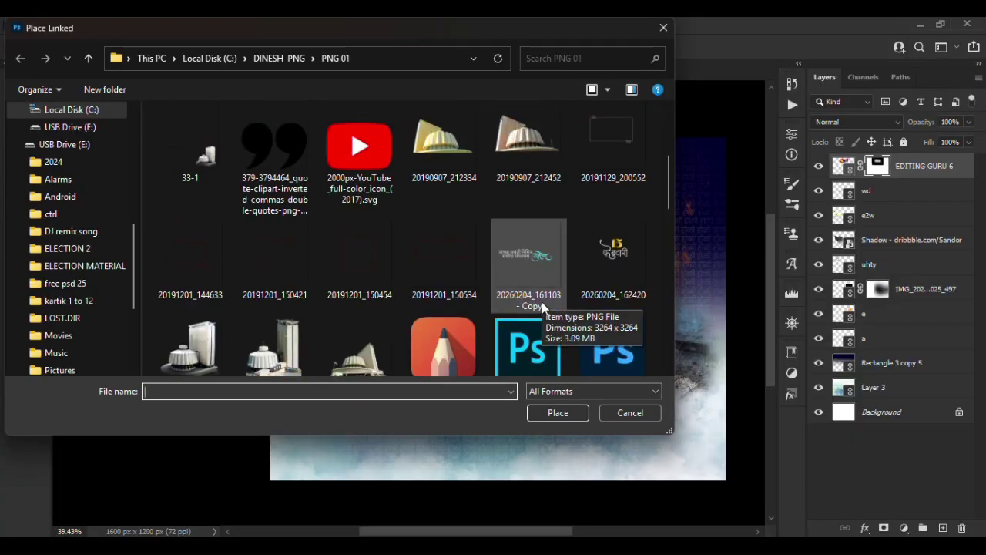
{"action": "scroll", "coordinate": [543, 307], "scroll_direction": "up", "scroll_amount": 3}
{"action": "scroll", "coordinate": [543, 307], "scroll_direction": "down", "scroll_amount": 6}
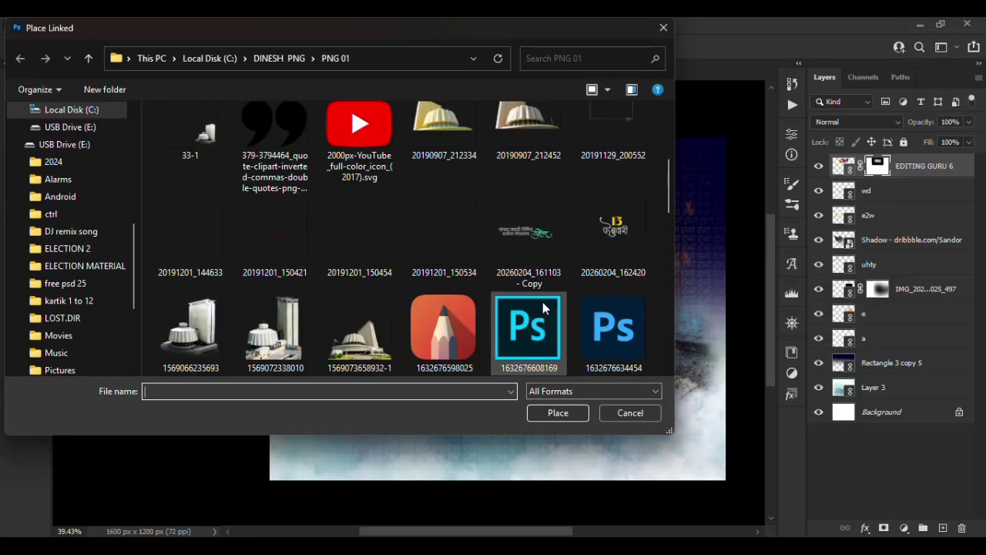
{"action": "scroll", "coordinate": [543, 307], "scroll_direction": "down", "scroll_amount": 6}
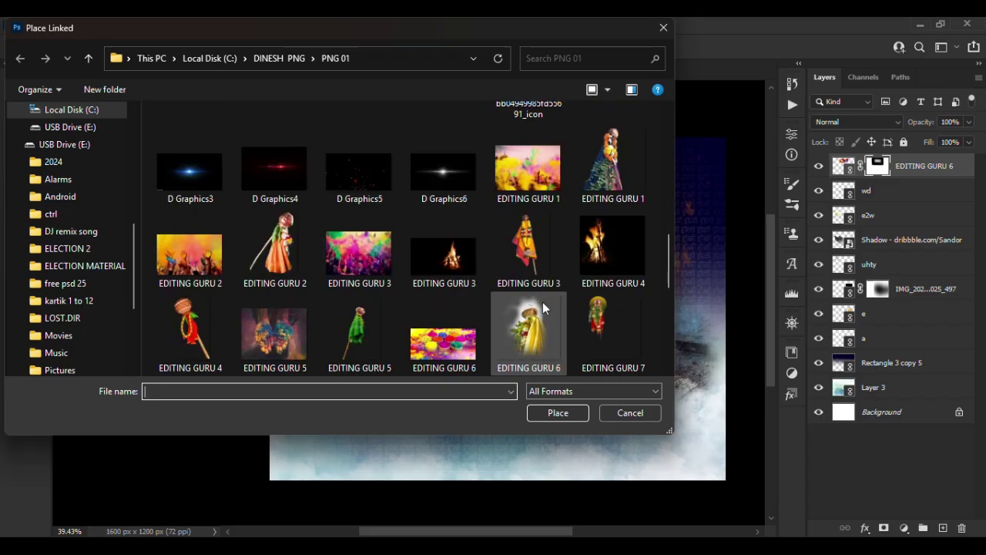
{"action": "scroll", "coordinate": [542, 303], "scroll_direction": "down", "scroll_amount": 2}
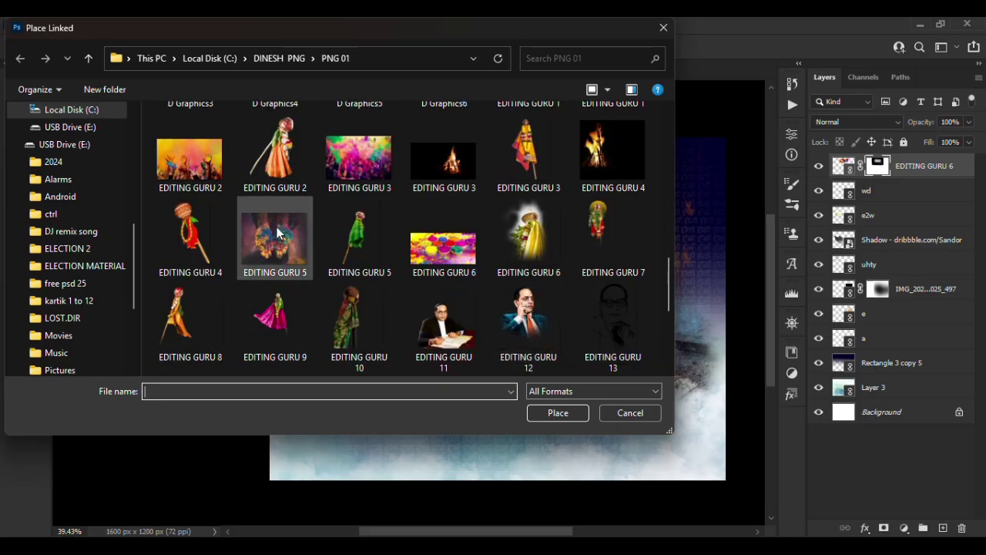
{"action": "scroll", "coordinate": [309, 236], "scroll_direction": "down", "scroll_amount": 4}
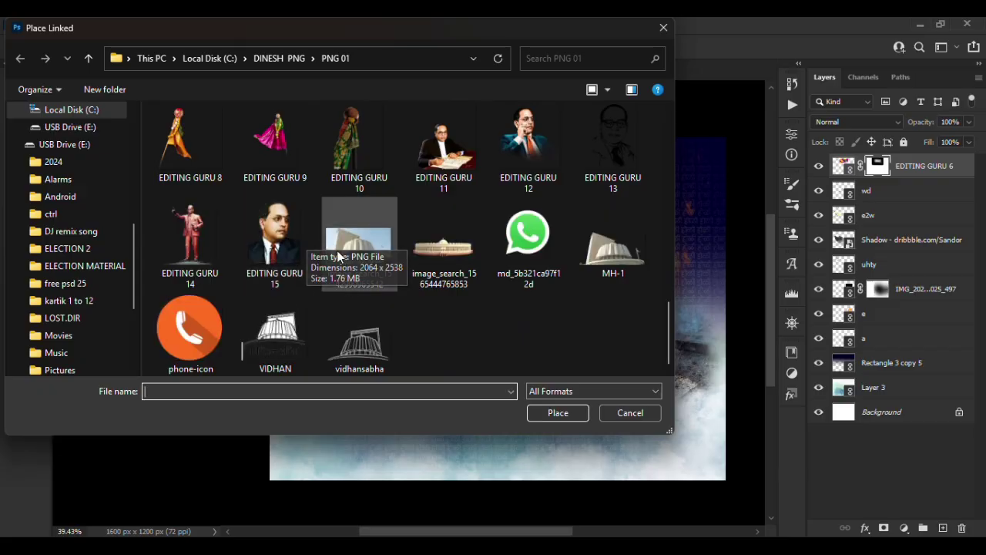
{"action": "scroll", "coordinate": [455, 254], "scroll_direction": "up", "scroll_amount": 15}
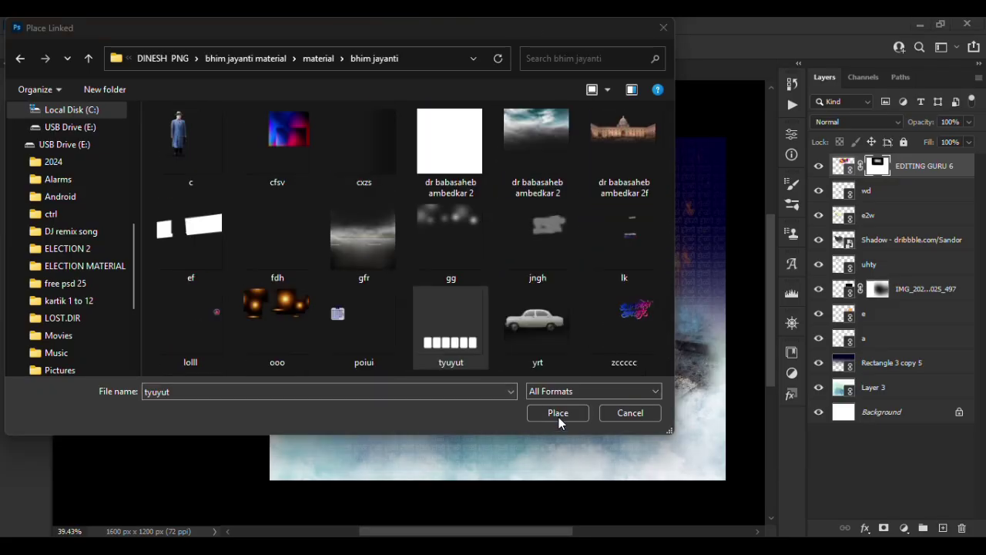
{"action": "left_click", "coordinate": [558, 413]}
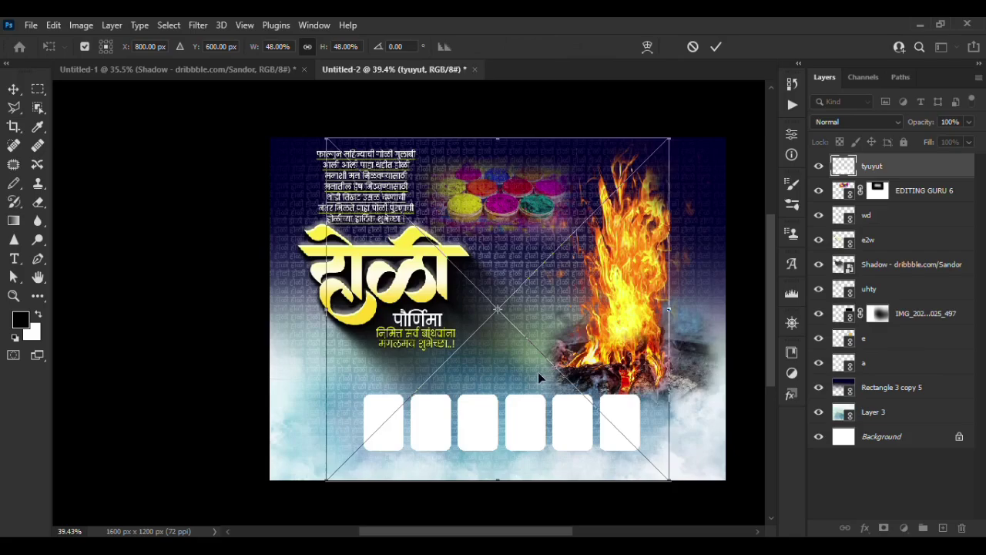
Scale the tyuyut row of photo frames to about 58.6% and centre it near the banner's lower edge.
{"action": "scroll", "coordinate": [632, 396], "scroll_direction": "down", "scroll_amount": 2}
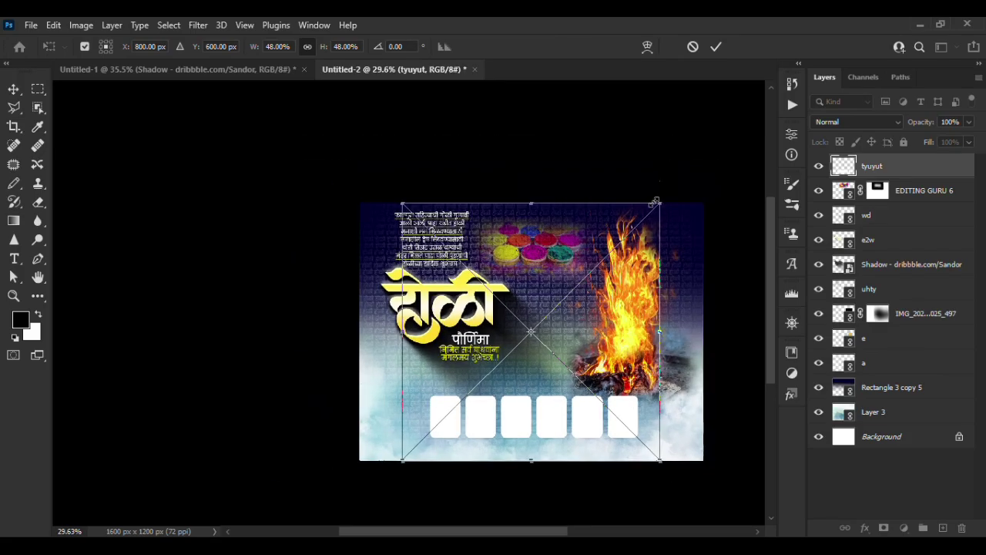
{"action": "left_click_drag", "start_coordinate": [661, 202], "coordinate": [699, 164]}
{"action": "left_click_drag", "start_coordinate": [654, 266], "coordinate": [633, 279]}
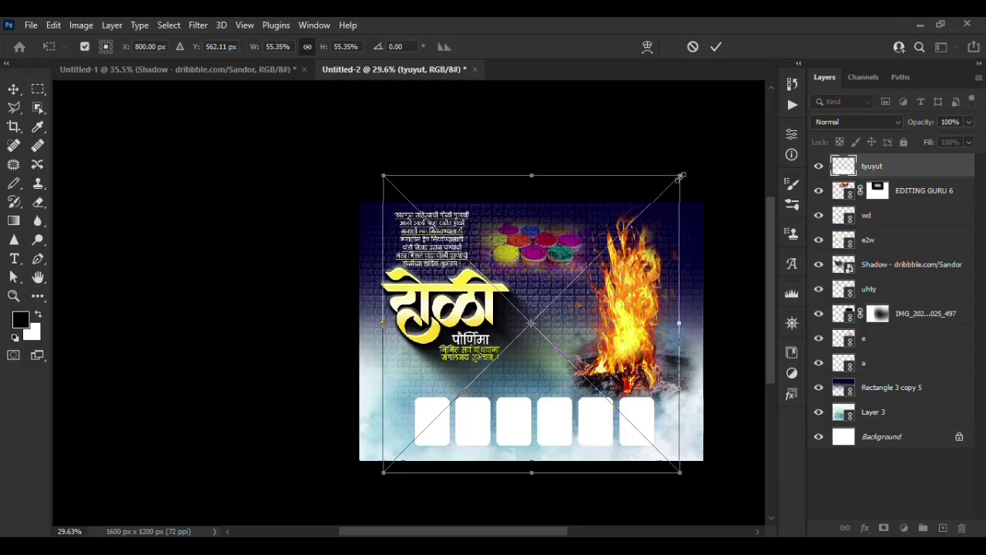
{"action": "left_click_drag", "start_coordinate": [681, 176], "coordinate": [706, 168]}
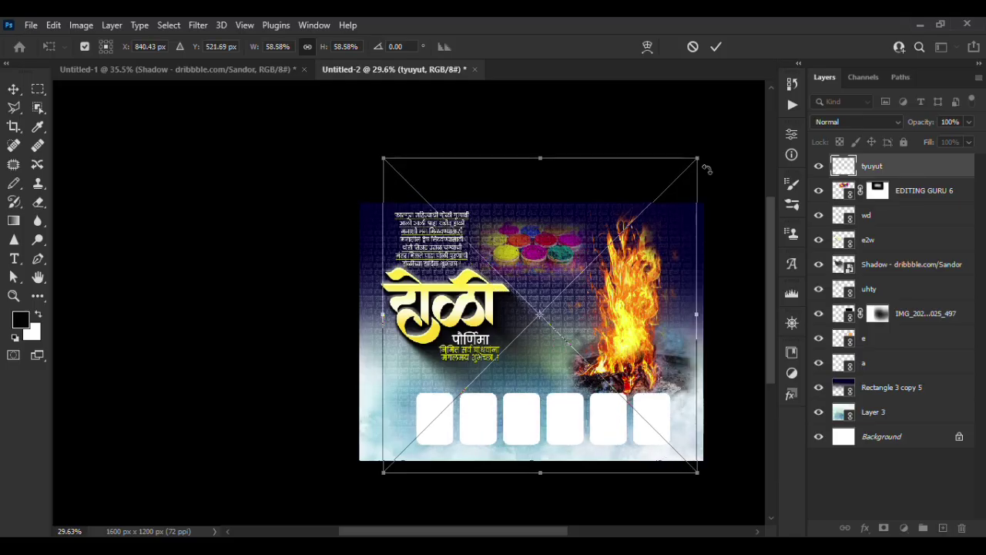
{"action": "left_click_drag", "start_coordinate": [660, 219], "coordinate": [655, 223]}
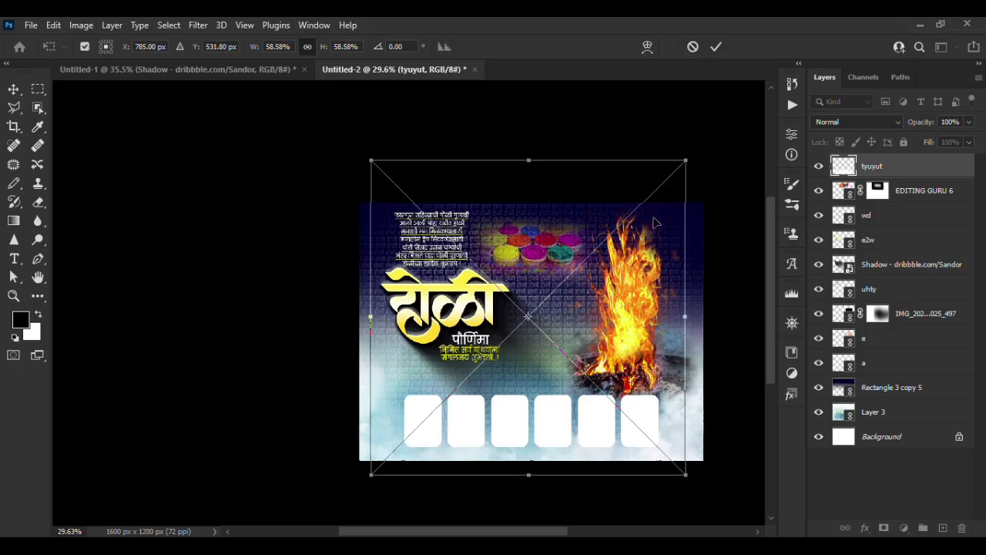
{"action": "left_click", "coordinate": [716, 46]}
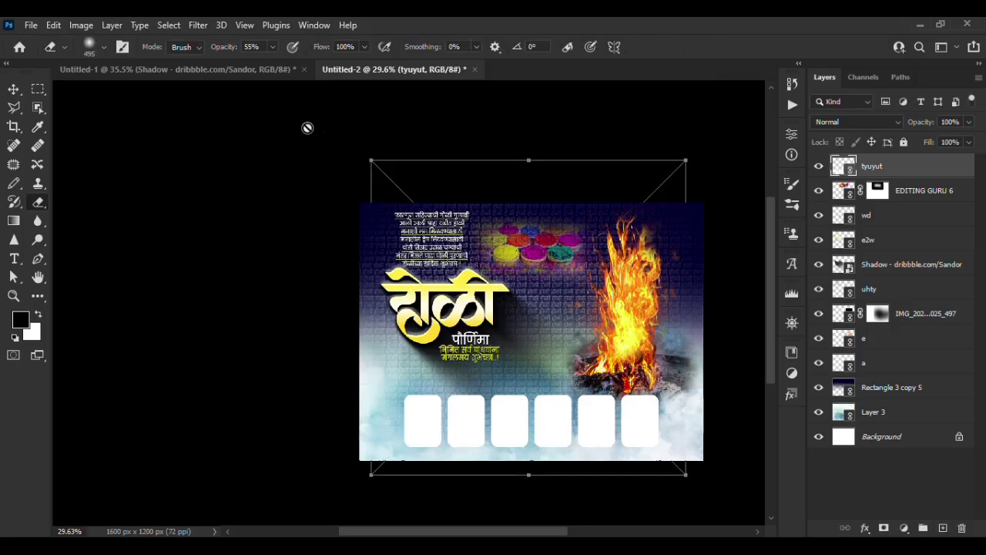
In Untitled-1, toggle the visibility of the wd, uhty and hgfhjhn layers to identify the one holding the footer bar.
{"action": "left_click", "coordinate": [202, 70]}
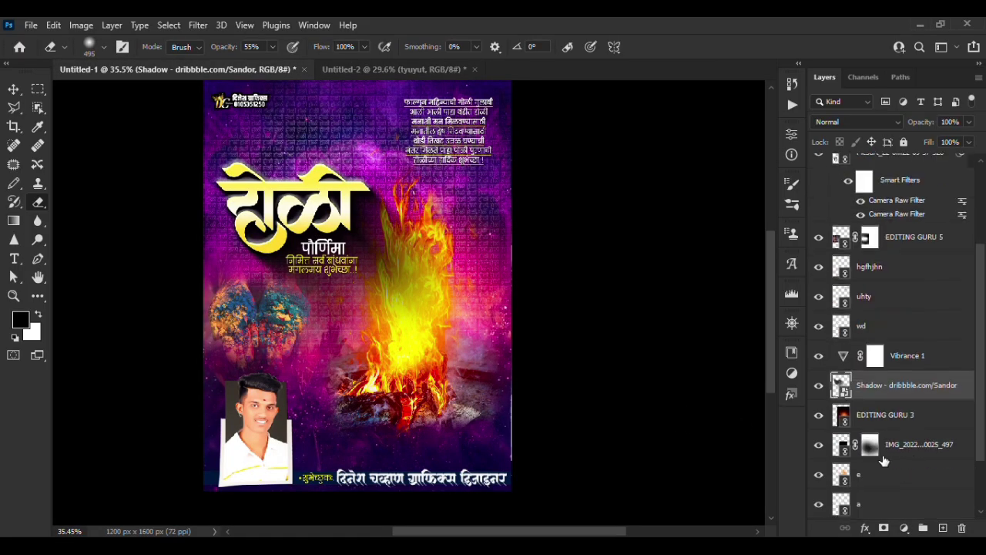
{"action": "scroll", "coordinate": [884, 461], "scroll_direction": "down", "scroll_amount": 3}
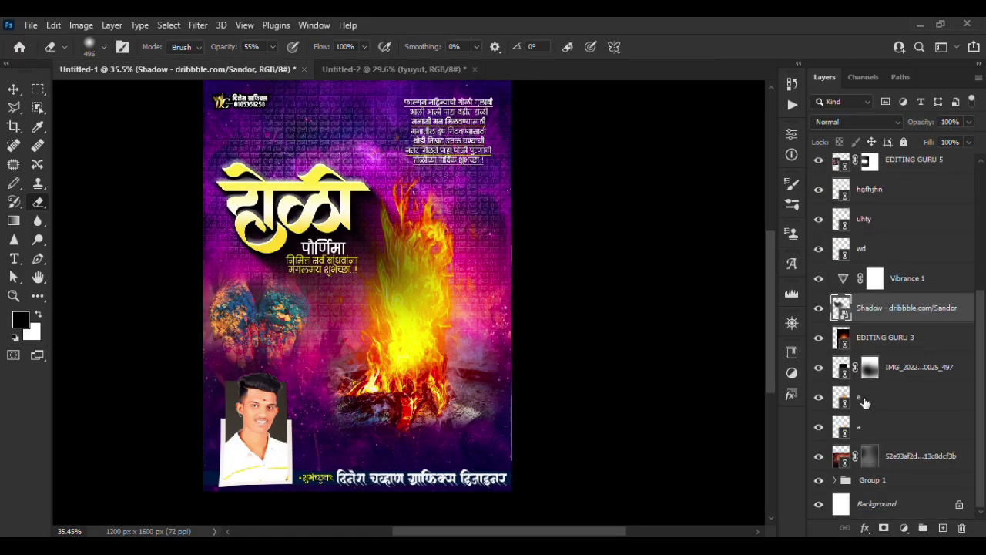
{"action": "scroll", "coordinate": [863, 386], "scroll_direction": "up", "scroll_amount": 3}
{"action": "left_click", "coordinate": [843, 336]}
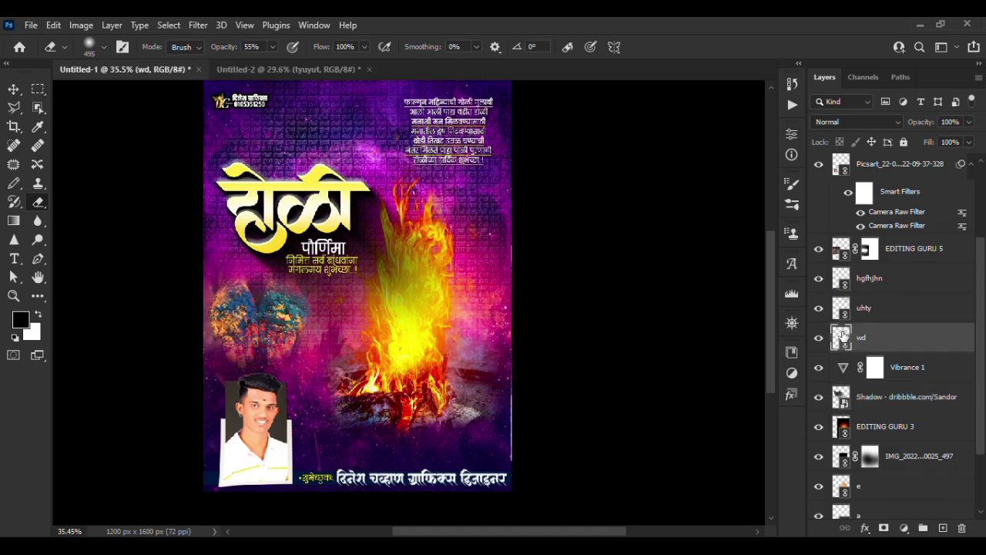
{"action": "left_click", "coordinate": [819, 338]}
{"action": "left_click", "coordinate": [819, 309]}
{"action": "left_click", "coordinate": [819, 308]}
{"action": "left_click", "coordinate": [819, 278]}
{"action": "left_click", "coordinate": [819, 278]}
Copy the hgfhjhn navy footer bar layer from Untitled-1 into Untitled-2.
{"action": "left_click", "coordinate": [880, 282]}
{"action": "left_click", "coordinate": [818, 279]}
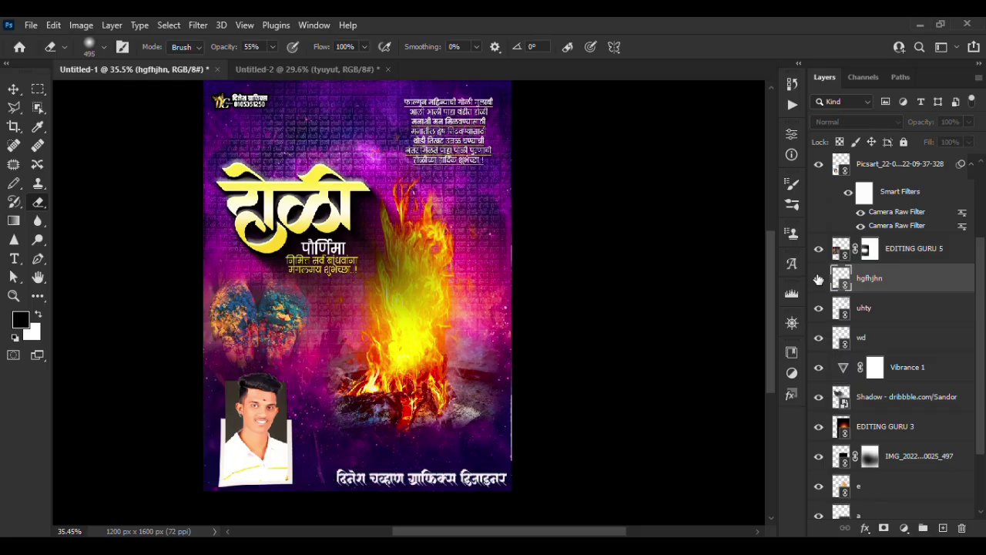
{"action": "left_click", "coordinate": [819, 279]}
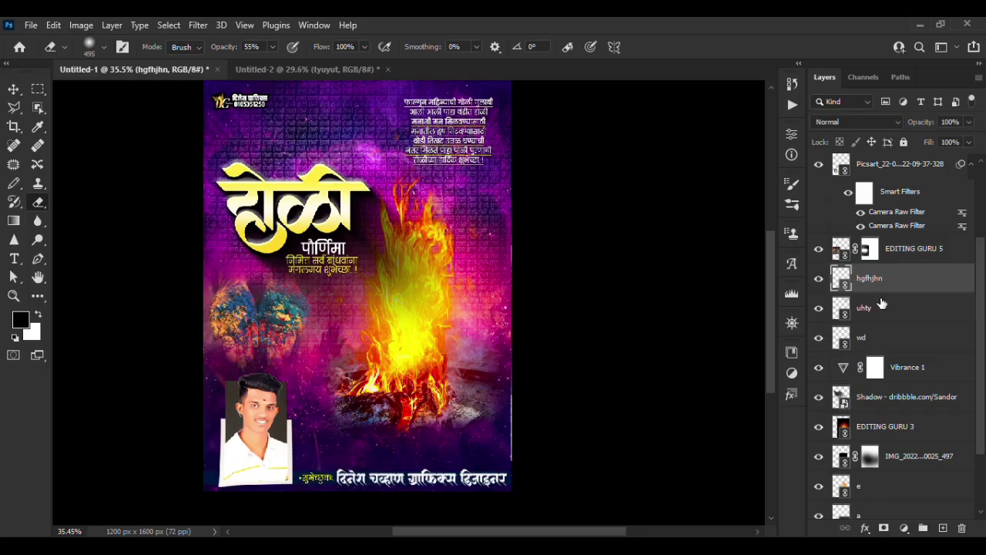
{"action": "left_click", "coordinate": [338, 72]}
{"action": "left_click_drag", "start_coordinate": [446, 420], "coordinate": [450, 418]}
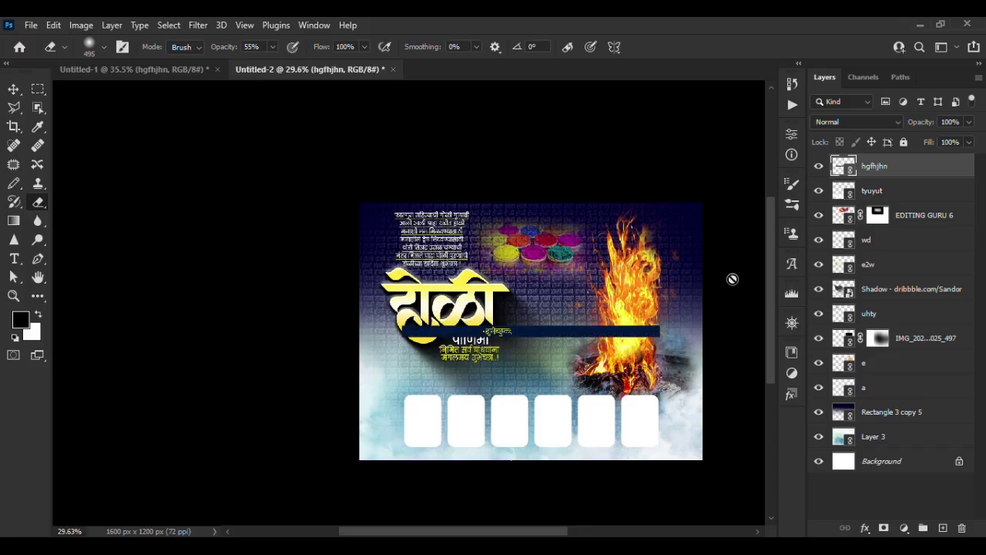
Move the hgfhjhn bar below the photo frames, against the banner's lower edge and starting at its left side.
{"action": "key", "text": "ctrl+plus"}
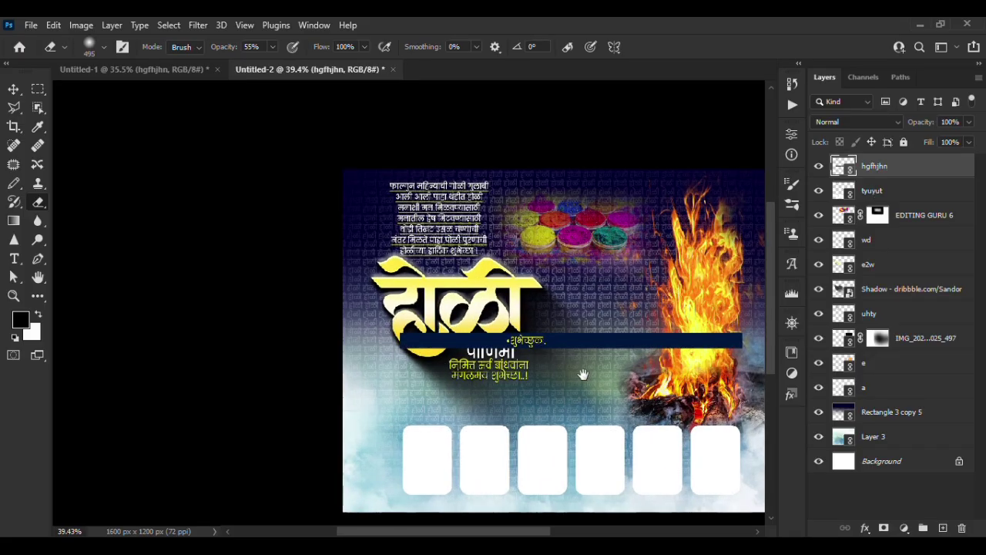
{"action": "left_click_drag", "start_coordinate": [579, 374], "coordinate": [394, 294]}
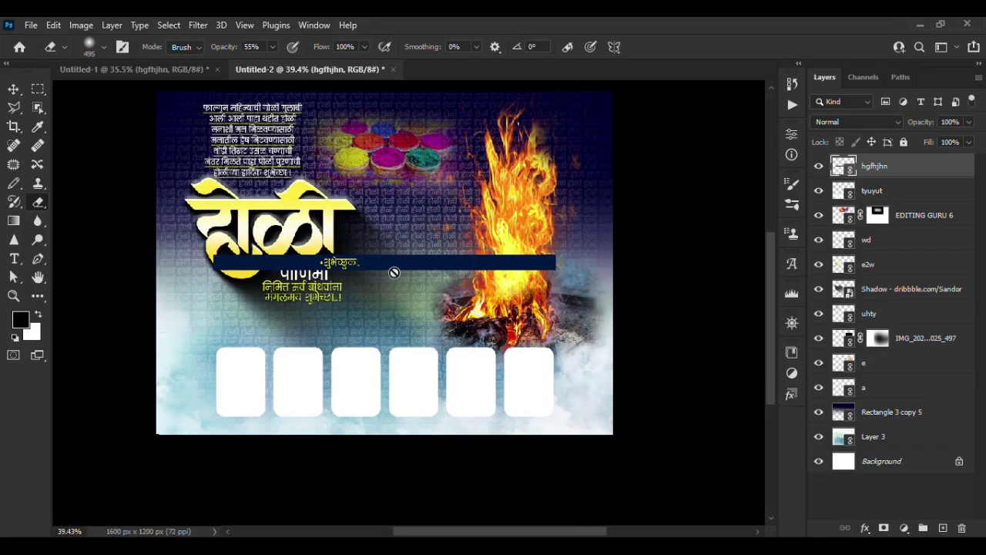
{"action": "left_click", "coordinate": [13, 88]}
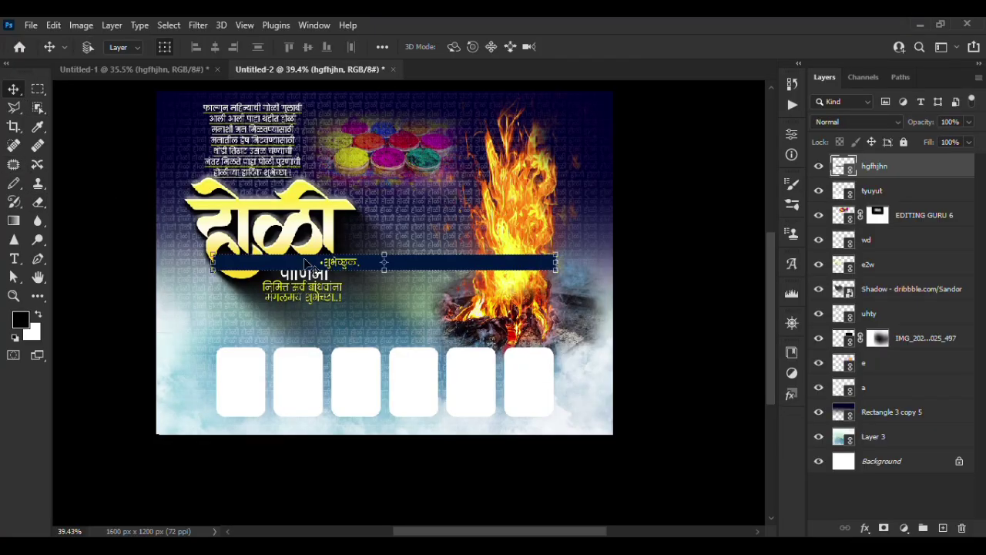
{"action": "left_click_drag", "start_coordinate": [415, 265], "coordinate": [367, 427]}
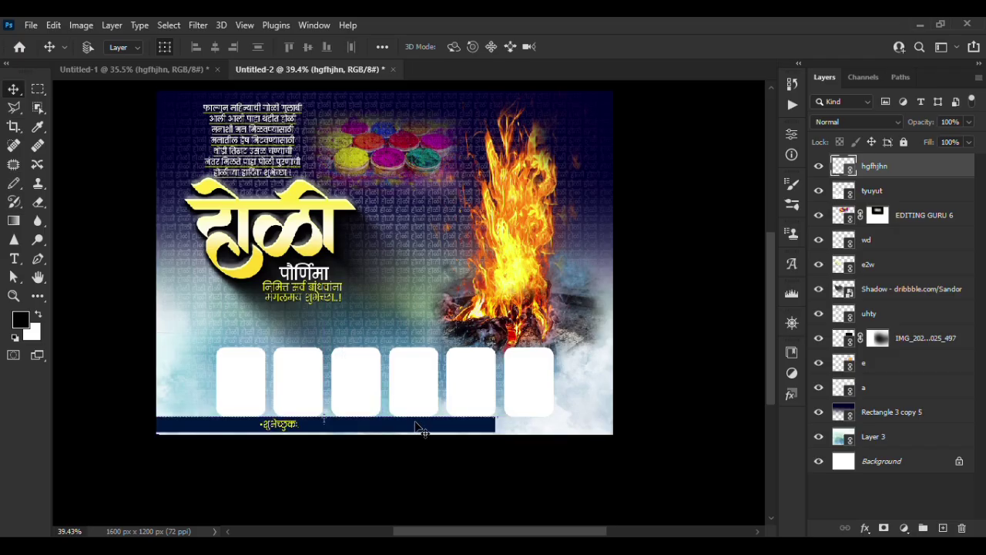
{"action": "left_click", "coordinate": [498, 418]}
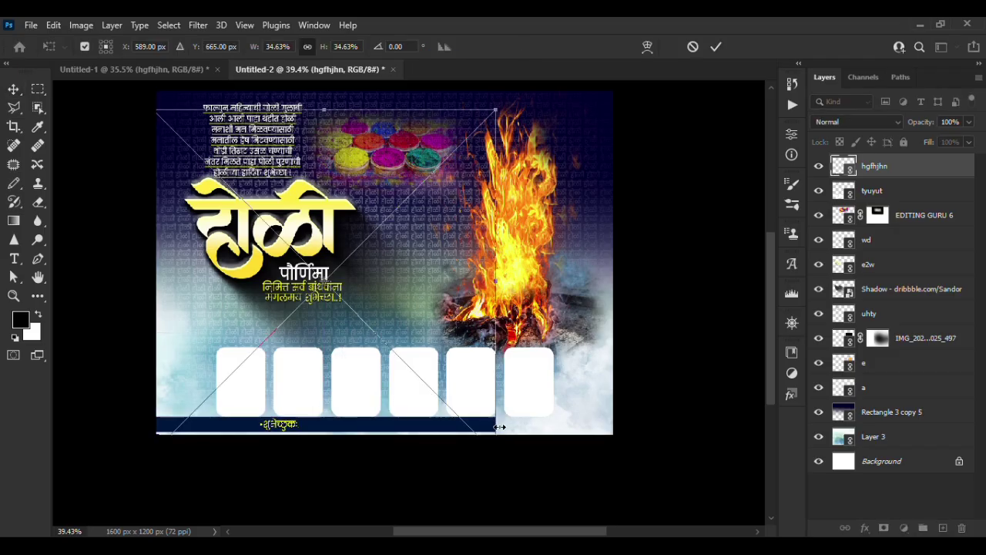
{"action": "mouse_move", "coordinate": [496, 429]}
{"action": "left_mouse_down"}
{"action": "mouse_move", "coordinate": [505, 418]}
{"action": "mouse_move", "coordinate": [530, 422]}
{"action": "mouse_move", "coordinate": [494, 423]}
{"action": "left_mouse_up"}
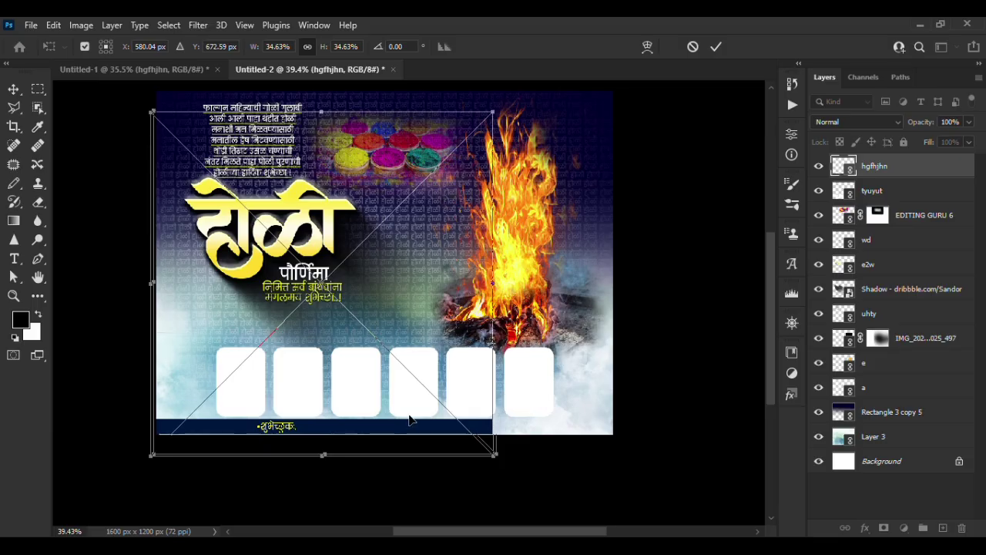
{"action": "left_click_drag", "start_coordinate": [409, 420], "coordinate": [536, 427]}
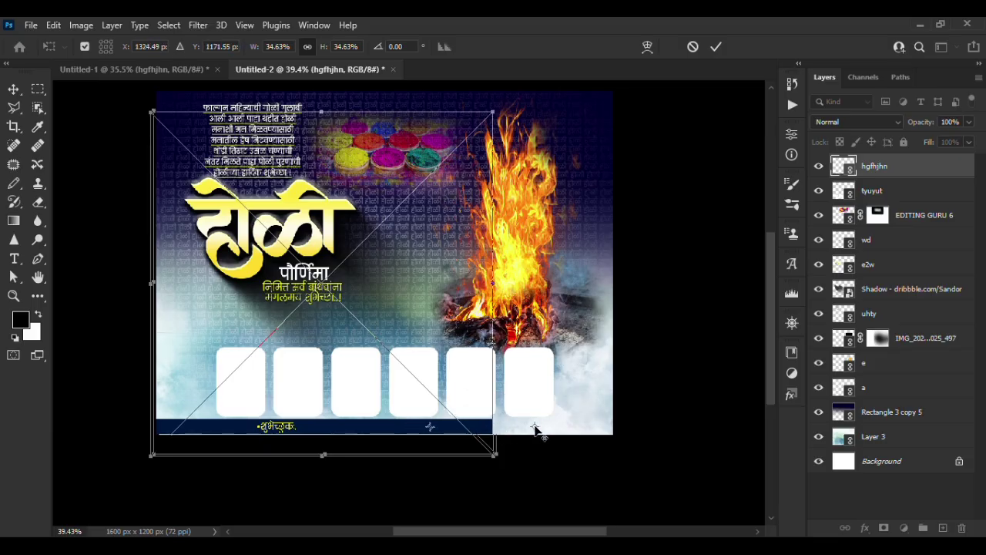
{"action": "left_click", "coordinate": [718, 47]}
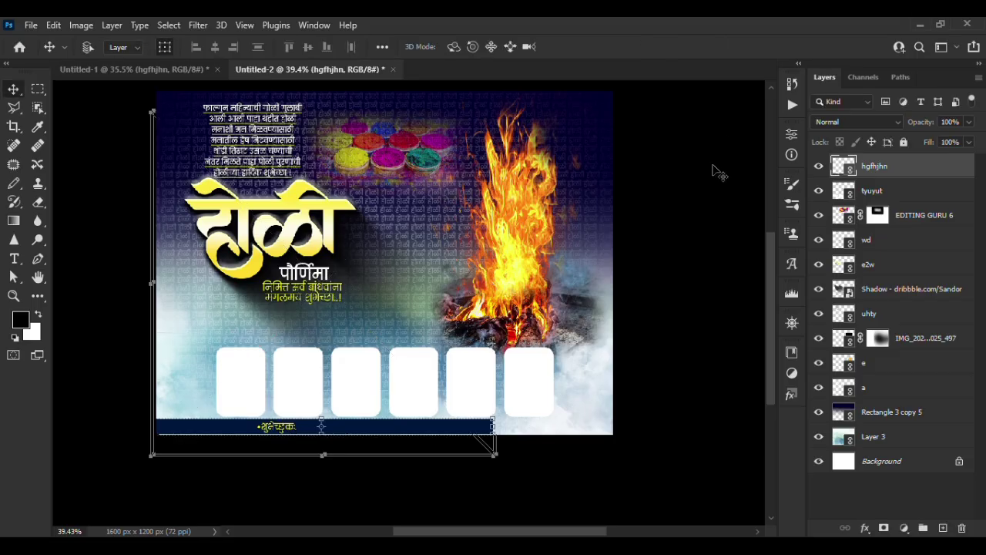
Duplicate the navy bar towards the banner's right edge, stack the copy beneath hgfhjhn, and align it to form a full-width strip.
{"action": "left_click_drag", "start_coordinate": [395, 434], "coordinate": [552, 434]}
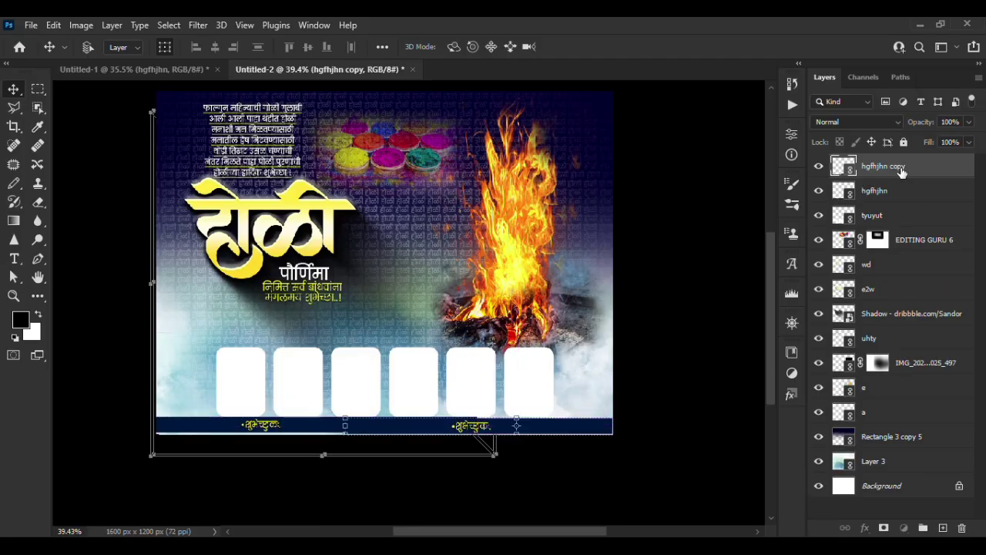
{"action": "left_click_drag", "start_coordinate": [906, 169], "coordinate": [900, 202]}
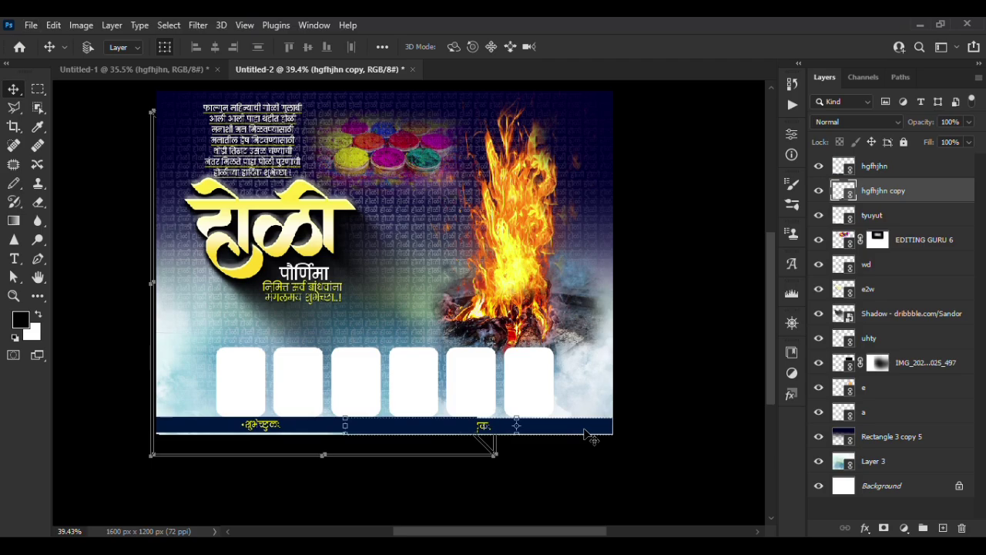
{"action": "mouse_move", "coordinate": [586, 436]}
{"action": "left_mouse_down"}
{"action": "mouse_move", "coordinate": [571, 437]}
{"action": "mouse_move", "coordinate": [574, 429]}
{"action": "left_mouse_up"}
{"action": "scroll", "coordinate": [577, 385], "scroll_direction": "up", "scroll_amount": 2}
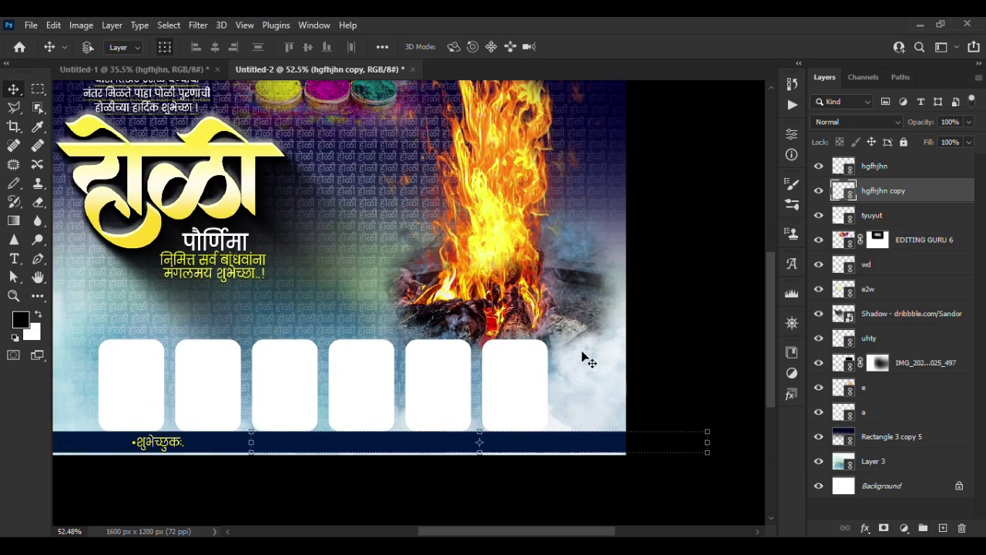
{"action": "scroll", "coordinate": [693, 269], "scroll_direction": "down", "scroll_amount": 3}
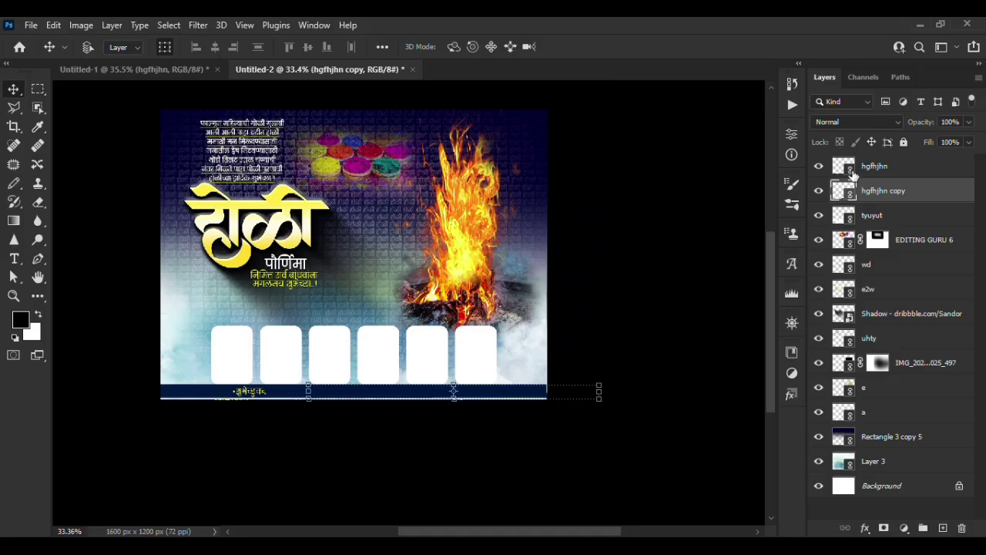
Check the bar and frame layers by toggling their visibility, and move tyuyut above both hgfhjhn layers in the stack.
{"action": "left_click", "coordinate": [878, 164]}
{"action": "left_click", "coordinate": [880, 217]}
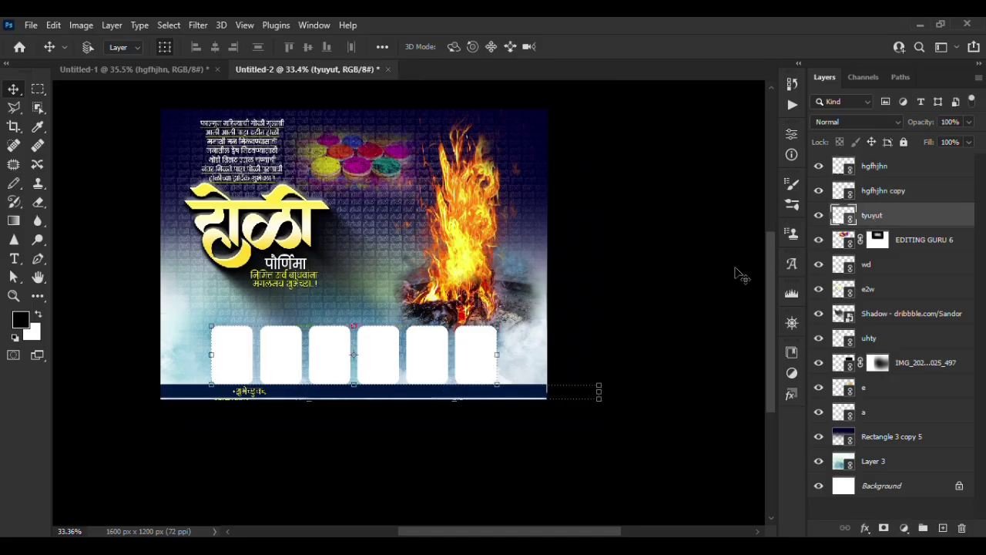
{"action": "scroll", "coordinate": [675, 284], "scroll_direction": "down", "scroll_amount": 2}
{"action": "scroll", "coordinate": [597, 272], "scroll_direction": "up", "scroll_amount": 3}
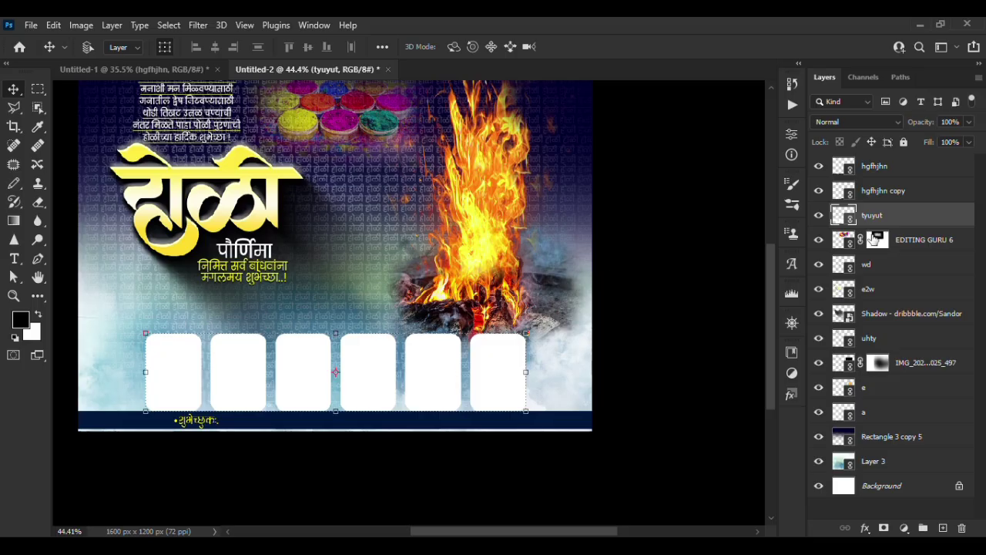
{"action": "left_click", "coordinate": [818, 168]}
{"action": "left_click", "coordinate": [818, 167]}
{"action": "left_click", "coordinate": [819, 192]}
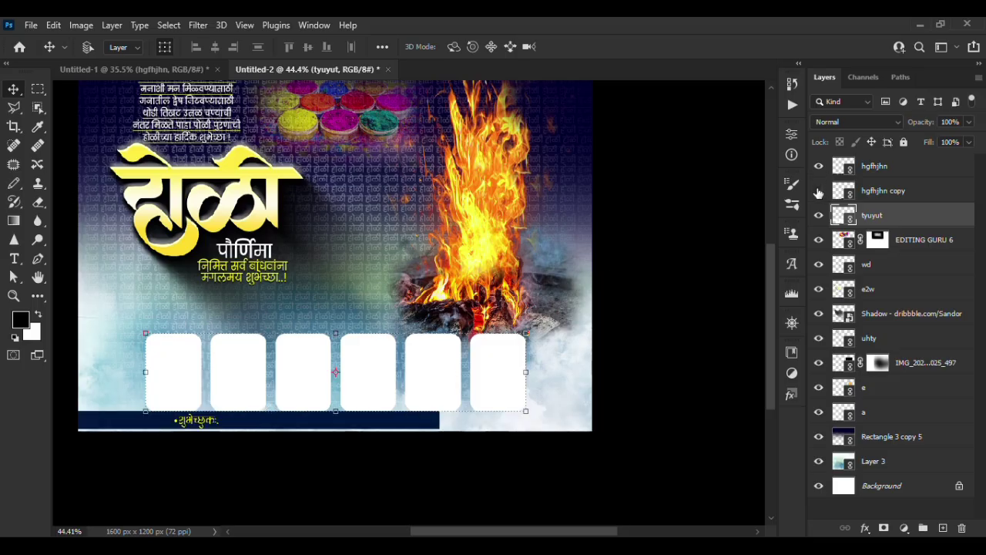
{"action": "left_click", "coordinate": [819, 192]}
{"action": "left_click", "coordinate": [819, 216]}
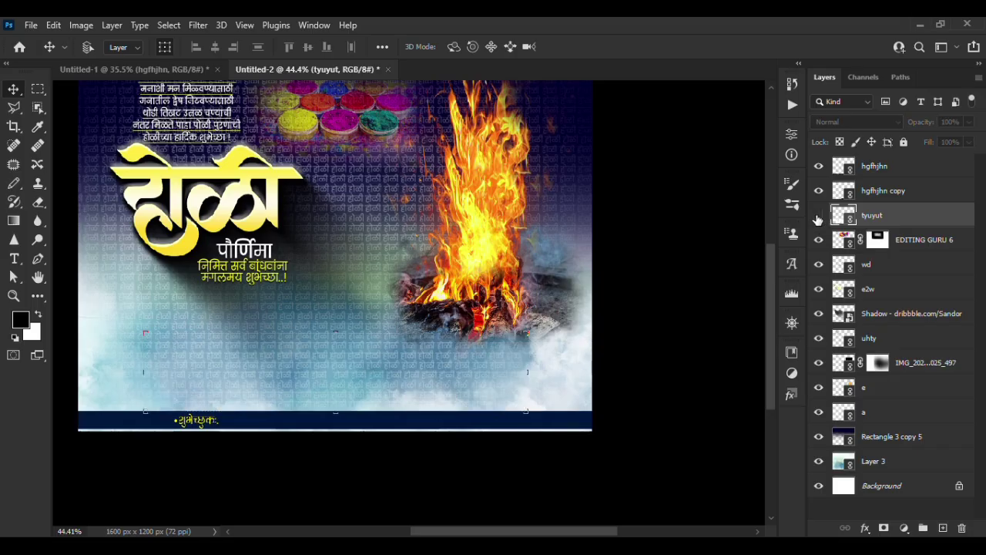
{"action": "left_click", "coordinate": [819, 216]}
{"action": "left_click_drag", "start_coordinate": [888, 216], "coordinate": [878, 162]}
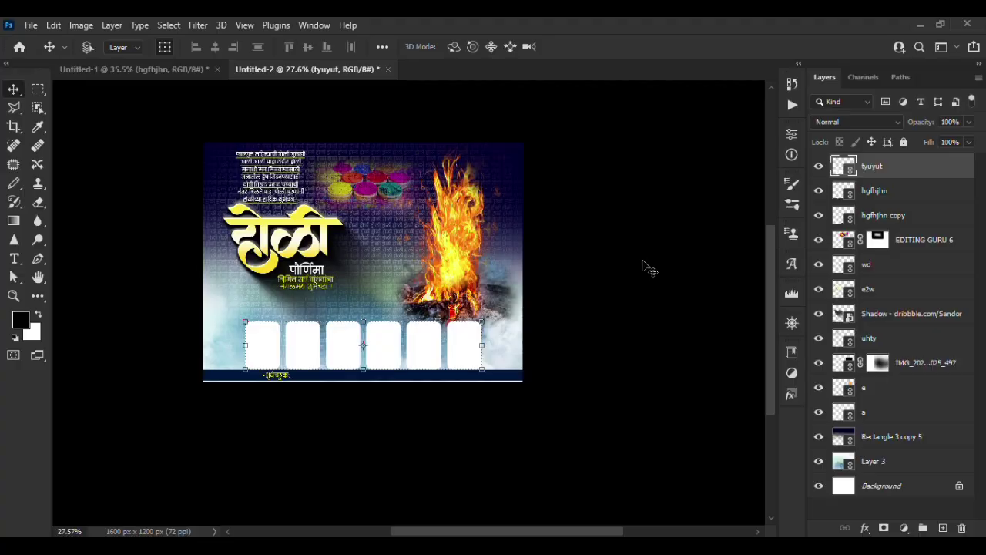
{"action": "scroll", "coordinate": [482, 279], "scroll_direction": "up", "scroll_amount": 1}
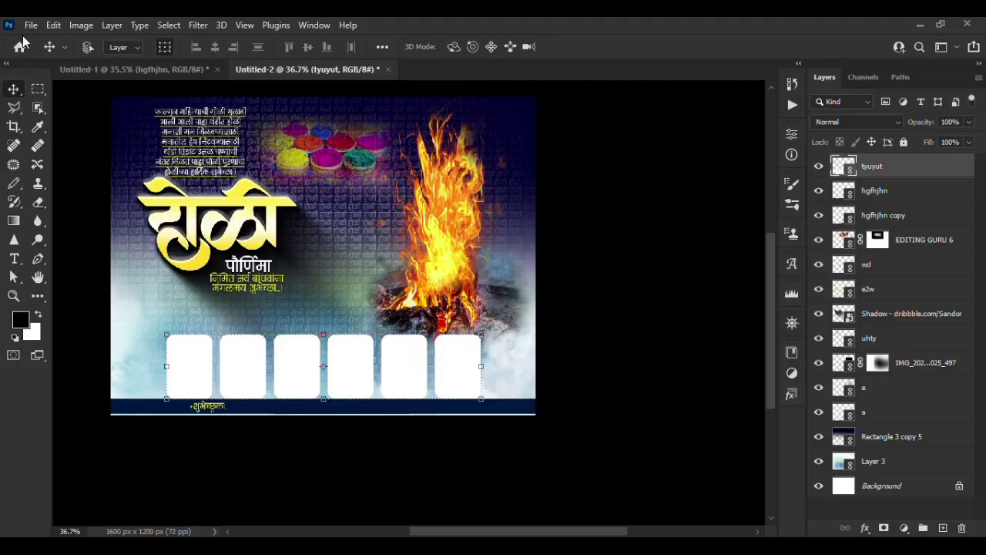
Copy the designer logo layer 14 from Untitled-1 into Untitled-2 and place it in the banner's upper-right corner.
{"action": "left_click", "coordinate": [139, 70]}
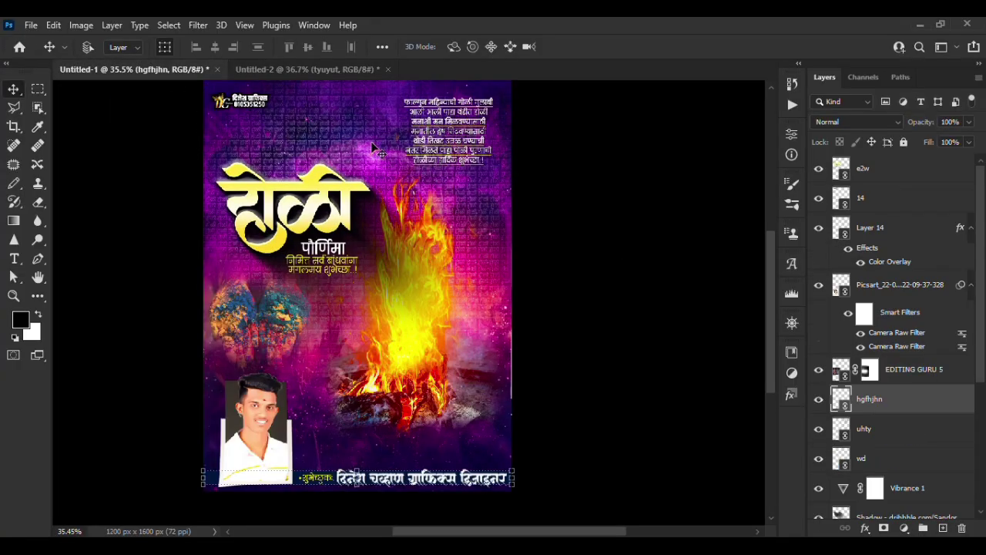
{"action": "left_click", "coordinate": [891, 207]}
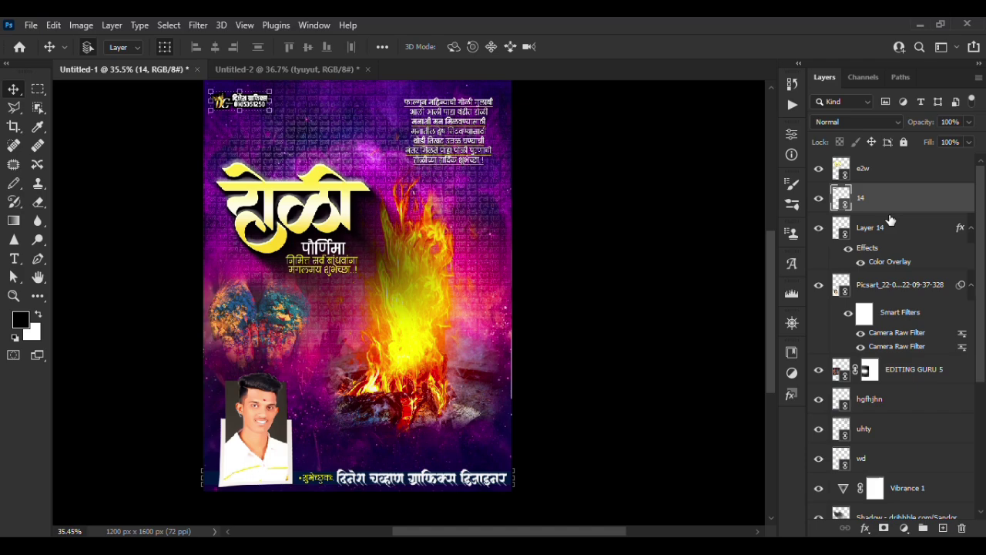
{"action": "left_click_drag", "start_coordinate": [892, 221], "coordinate": [437, 219]}
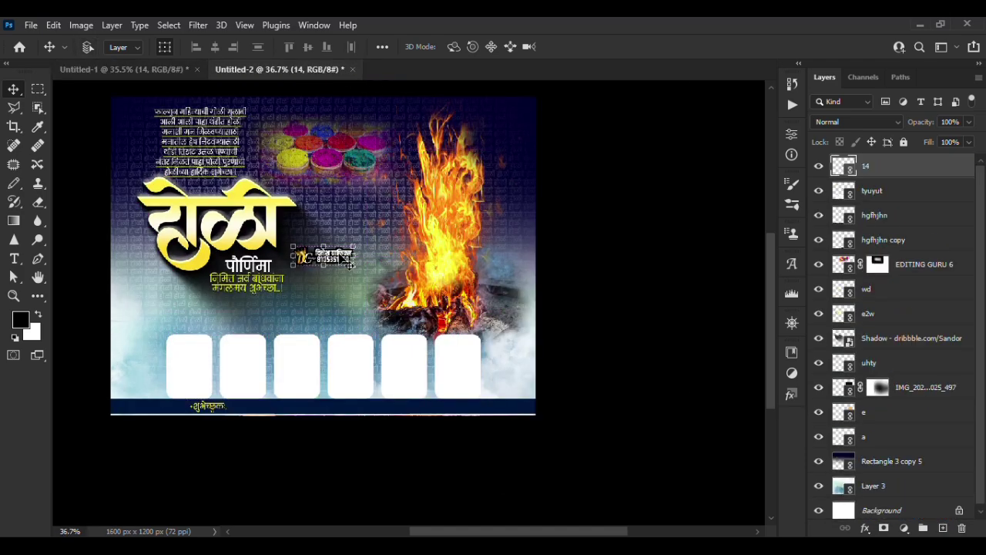
{"action": "left_click_drag", "start_coordinate": [340, 261], "coordinate": [515, 122]}
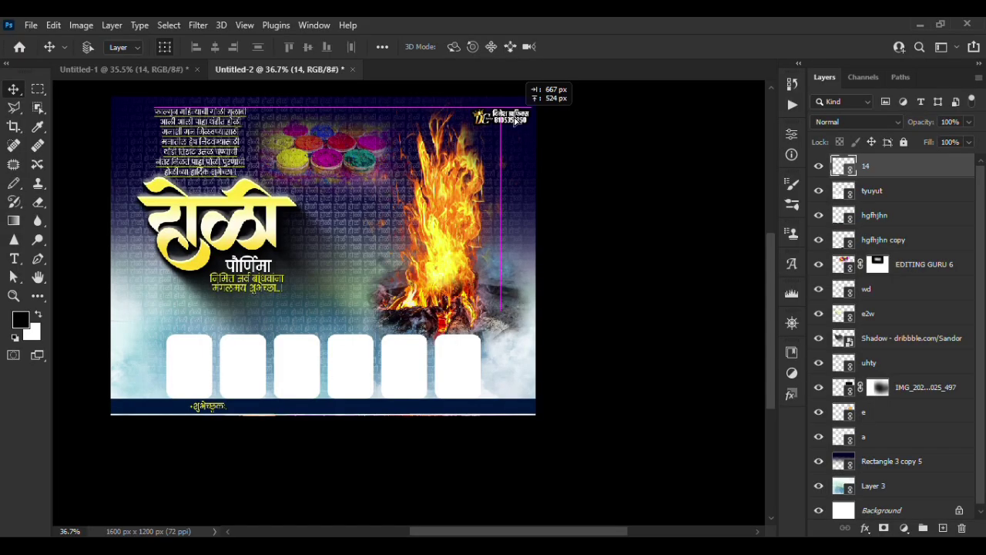
{"action": "scroll", "coordinate": [561, 162], "scroll_direction": "down", "scroll_amount": 2}
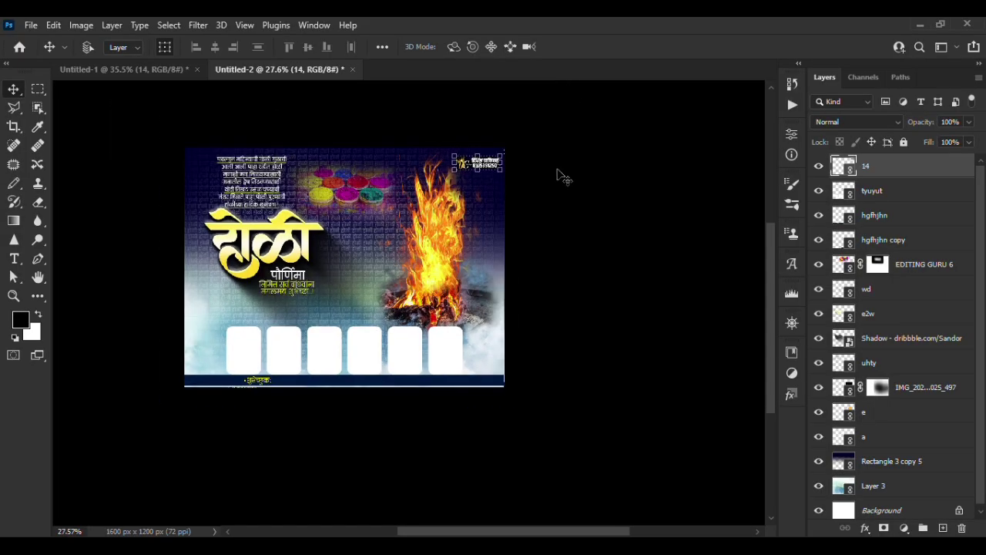
{"action": "scroll", "coordinate": [566, 227], "scroll_direction": "up", "scroll_amount": 3}
{"action": "scroll", "coordinate": [566, 235], "scroll_direction": "down", "scroll_amount": 3}
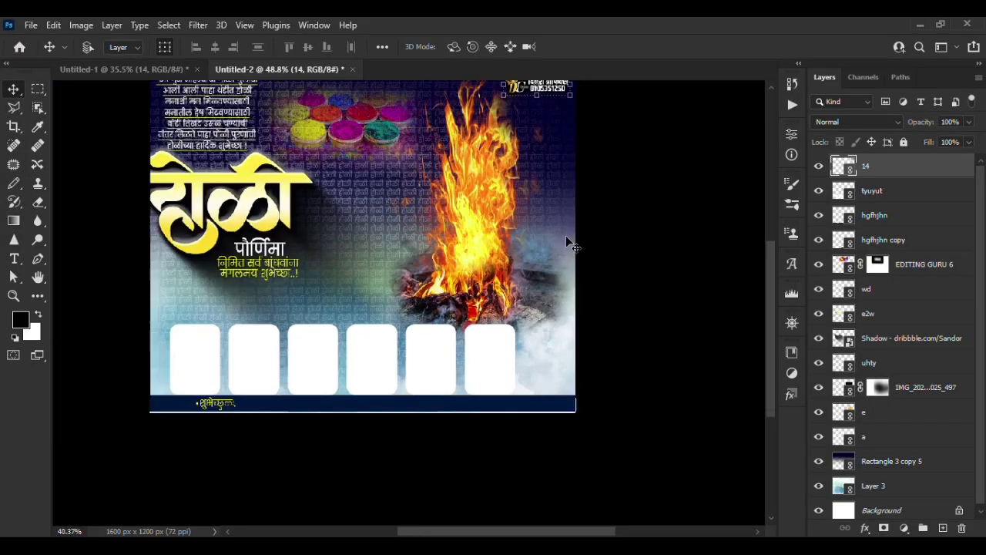
Inspect the banner layout at several zoom levels, checking the logo, fire, photo frames and footer strip.
{"action": "scroll", "coordinate": [567, 242], "scroll_direction": "up", "scroll_amount": 1}
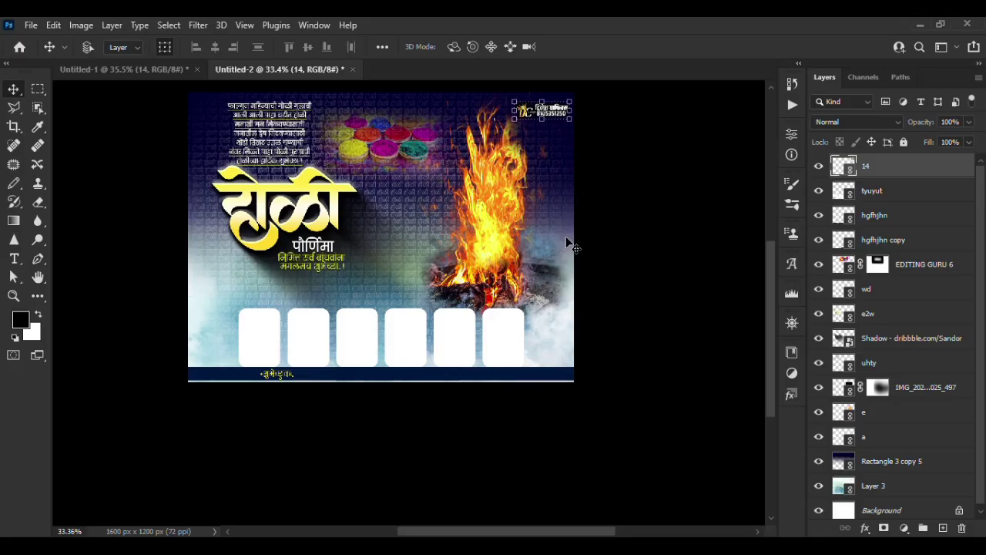
{"action": "scroll", "coordinate": [567, 241], "scroll_direction": "up", "scroll_amount": 1}
{"action": "scroll", "coordinate": [565, 244], "scroll_direction": "down", "scroll_amount": 2}
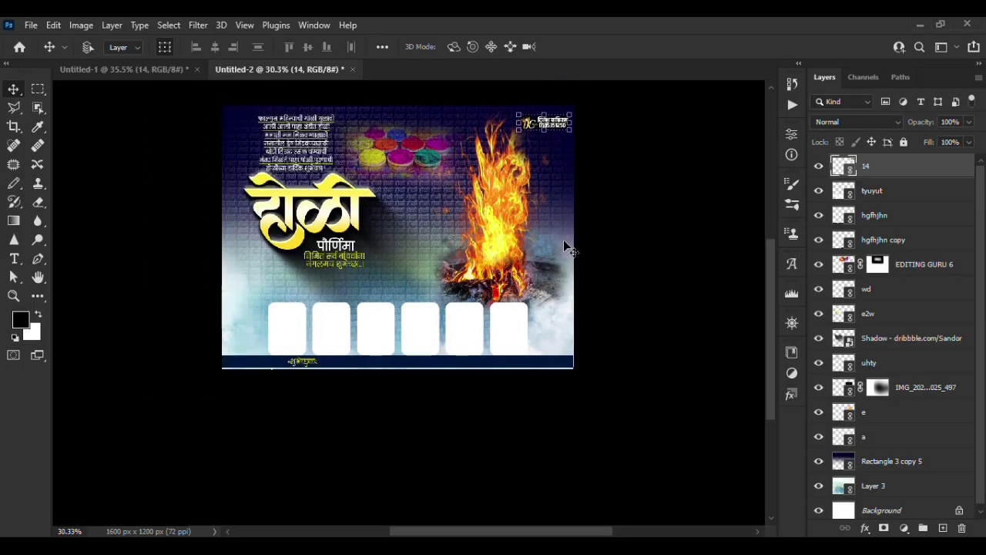
{"action": "scroll", "coordinate": [567, 246], "scroll_direction": "up", "scroll_amount": 2}
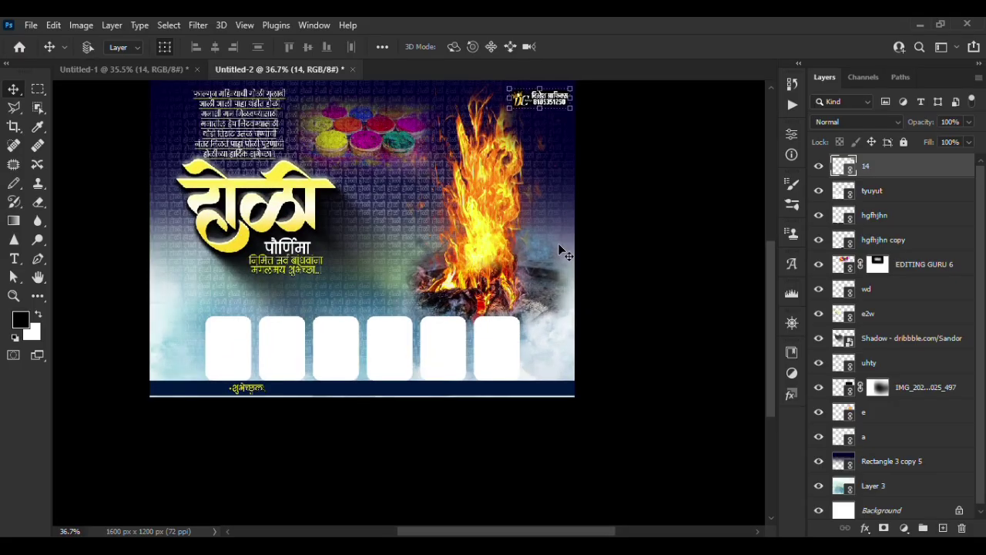
{"action": "scroll", "coordinate": [561, 250], "scroll_direction": "up", "scroll_amount": 1}
{"action": "scroll", "coordinate": [561, 250], "scroll_direction": "up", "scroll_amount": 1}
{"action": "scroll", "coordinate": [561, 250], "scroll_direction": "down", "scroll_amount": 3}
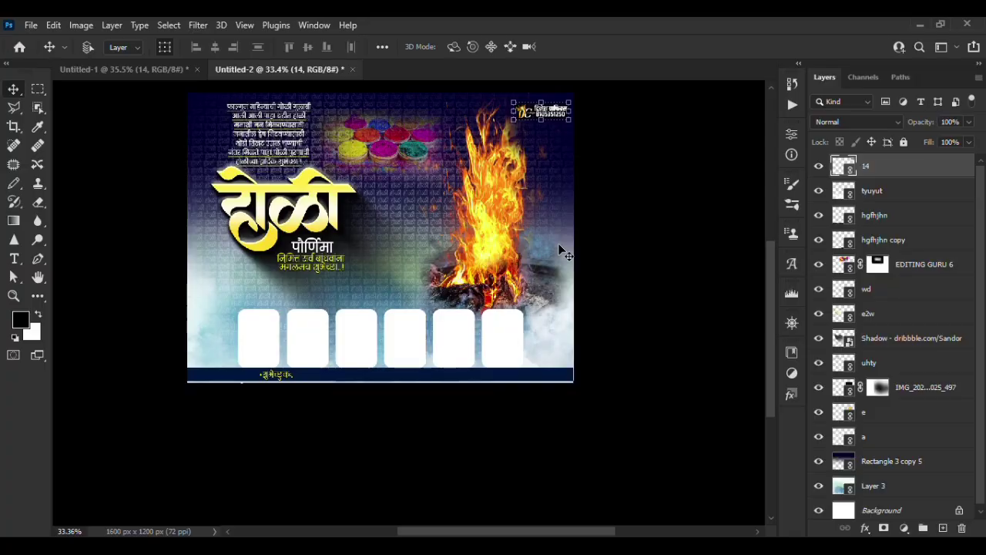
{"action": "scroll", "coordinate": [559, 245], "scroll_direction": "up", "scroll_amount": 2}
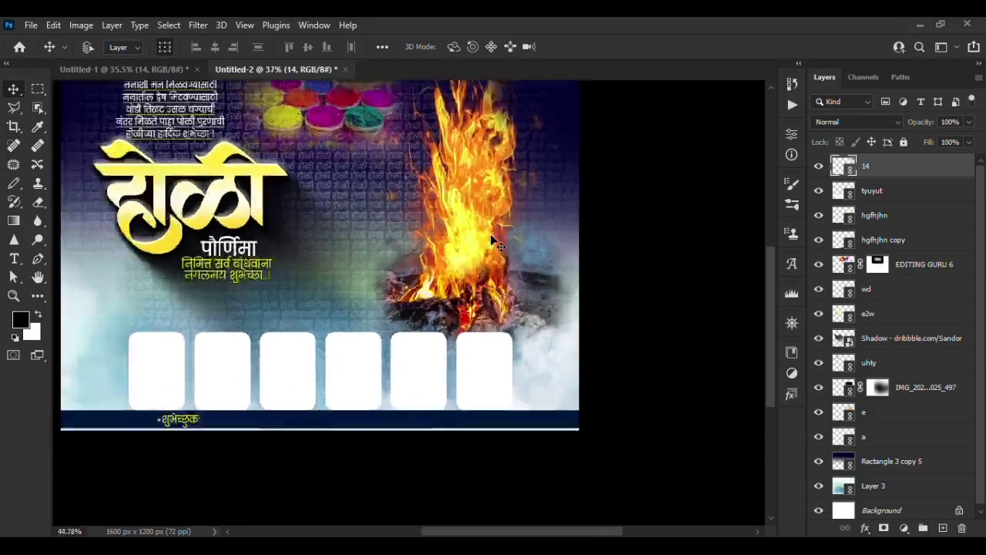
{"action": "scroll", "coordinate": [559, 245], "scroll_direction": "down", "scroll_amount": 1}
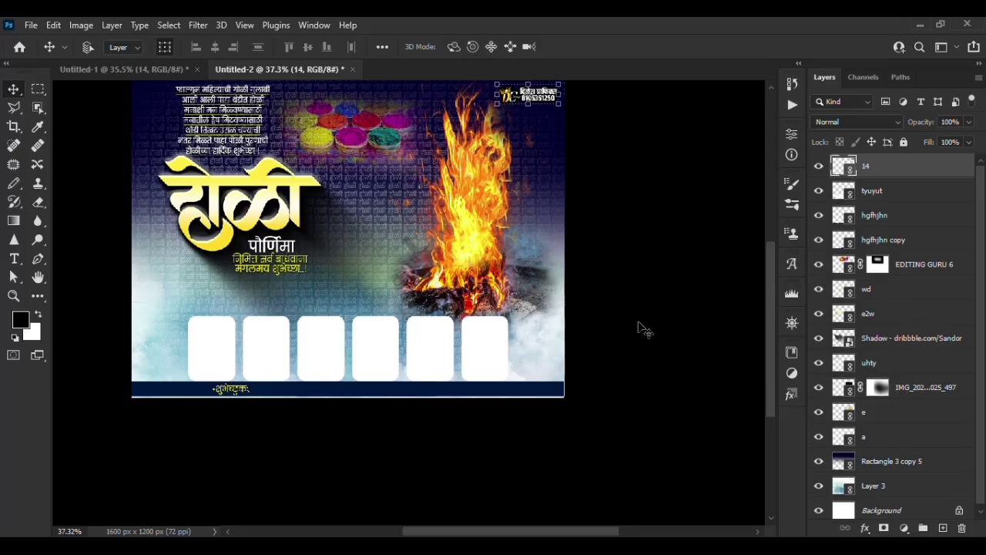
Duplicate the masked fire layer IMG_20220810_220025_497 twice to strengthen the bonfire's Screen-blended glow.
{"action": "scroll", "coordinate": [892, 432], "scroll_direction": "down", "scroll_amount": 1}
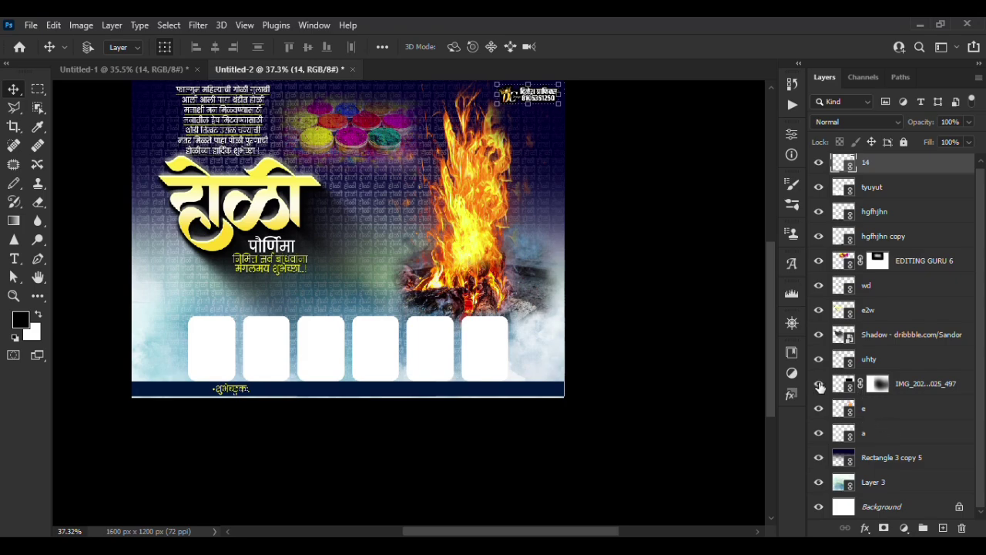
{"action": "left_click", "coordinate": [898, 387]}
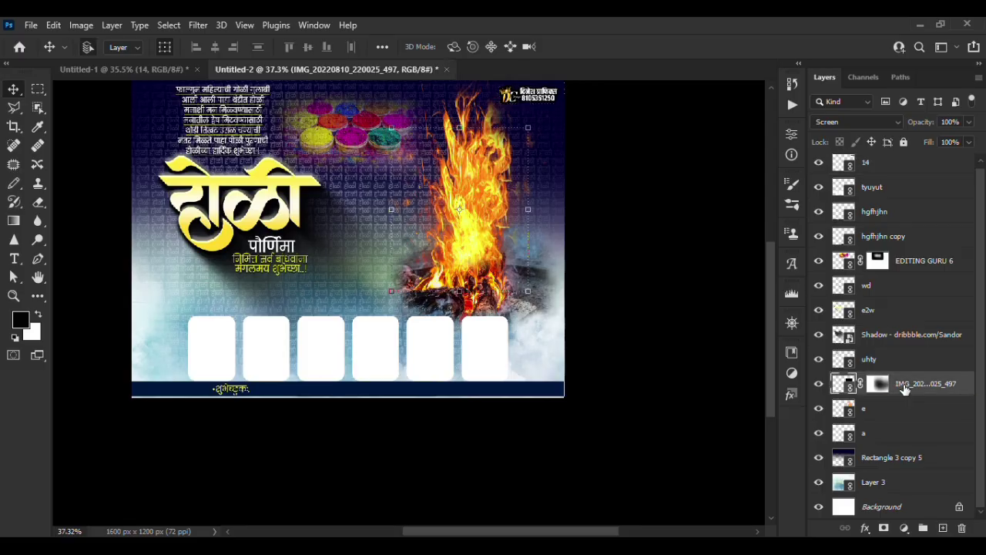
{"action": "key", "text": "ctrl+j"}
{"action": "key", "text": "ctrl+j"}
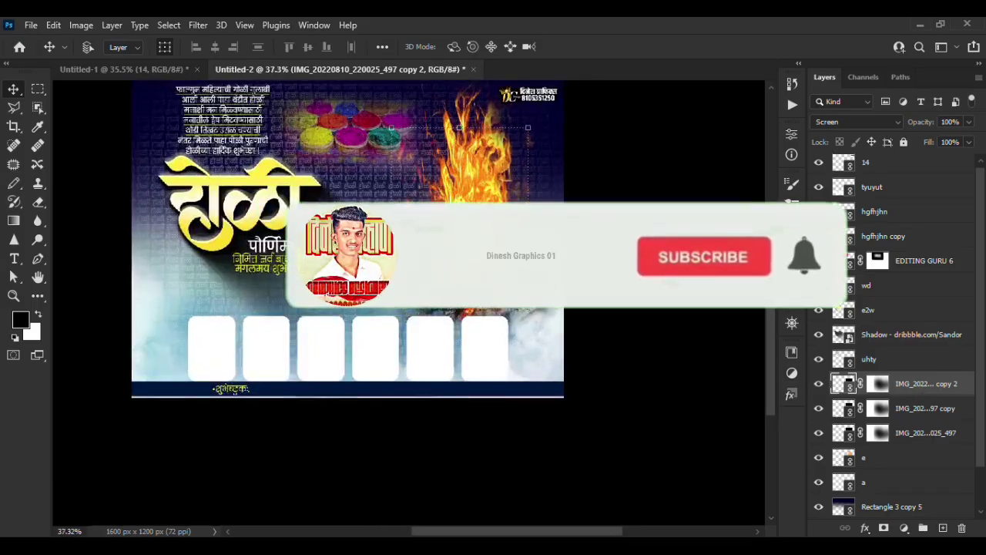
Examine the strengthened fire against the rest of the banner, both close up and with the whole design in view.
{"action": "scroll", "coordinate": [554, 279], "scroll_direction": "up", "scroll_amount": 5}
{"action": "scroll", "coordinate": [553, 279], "scroll_direction": "down", "scroll_amount": 5}
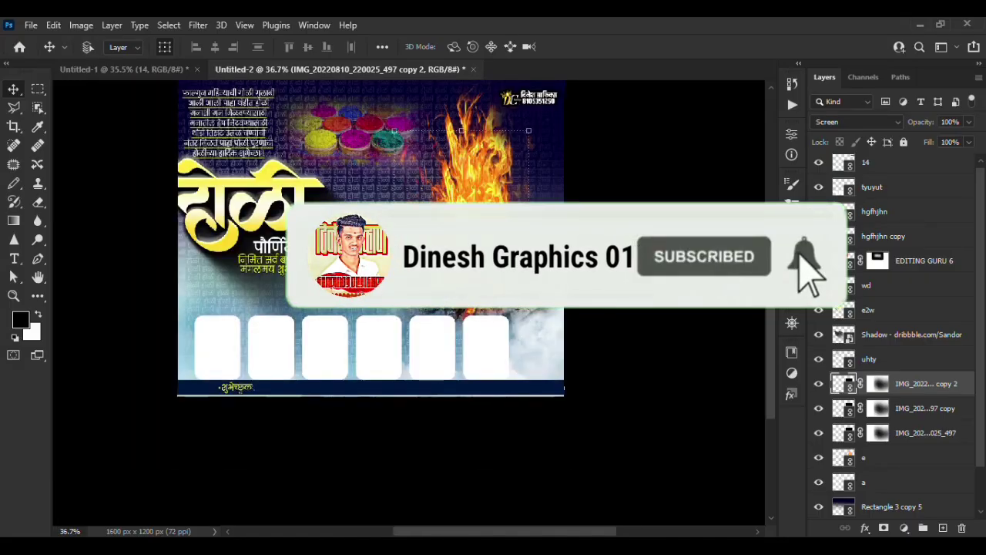
{"action": "scroll", "coordinate": [561, 282], "scroll_direction": "down", "scroll_amount": 1}
{"action": "scroll", "coordinate": [550, 346], "scroll_direction": "down", "scroll_amount": 1}
{"action": "scroll", "coordinate": [551, 345], "scroll_direction": "up", "scroll_amount": 2}
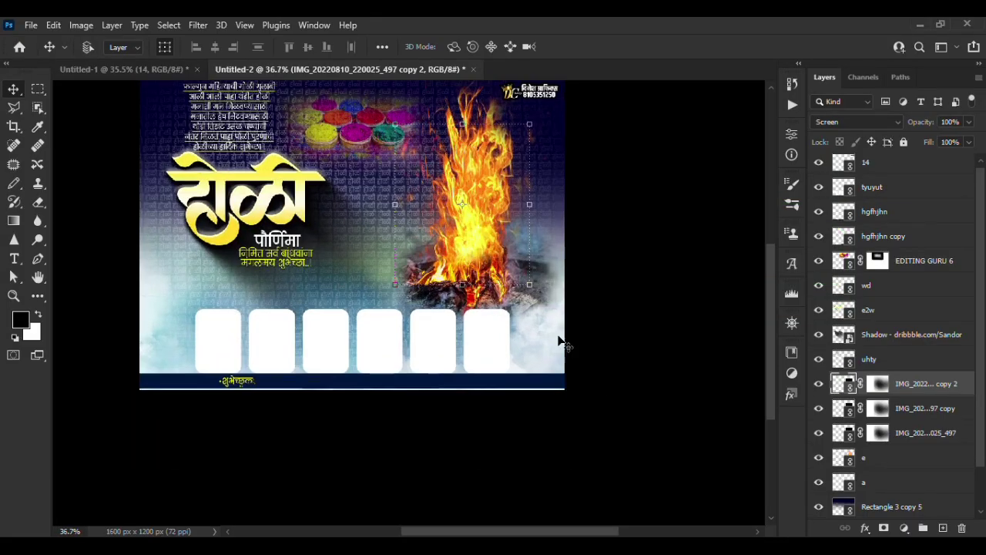
{"action": "scroll", "coordinate": [884, 287], "scroll_direction": "up", "scroll_amount": 1}
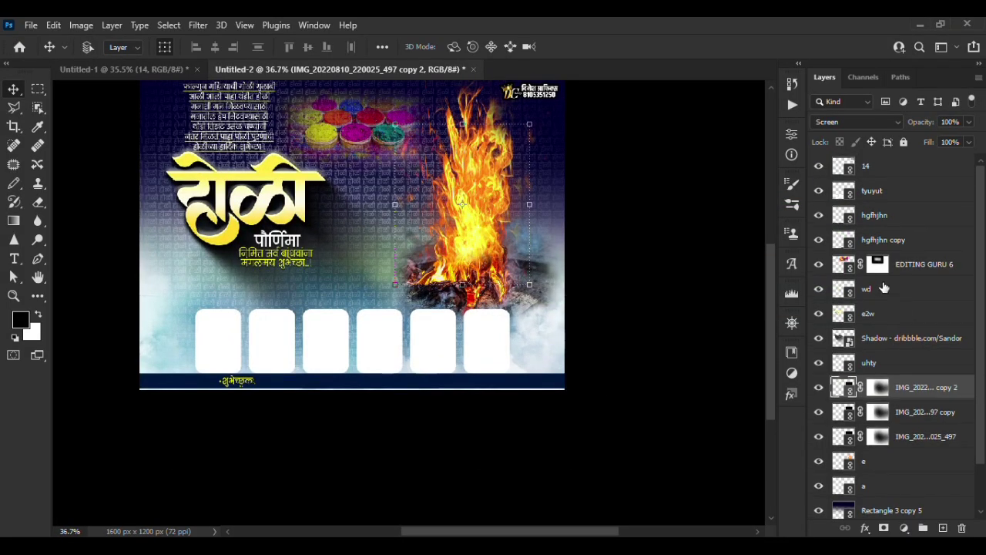
{"action": "scroll", "coordinate": [884, 287], "scroll_direction": "down", "scroll_amount": 1}
{"action": "scroll", "coordinate": [884, 287], "scroll_direction": "up", "scroll_amount": 1}
{"action": "scroll", "coordinate": [293, 223], "scroll_direction": "down", "scroll_amount": 1}
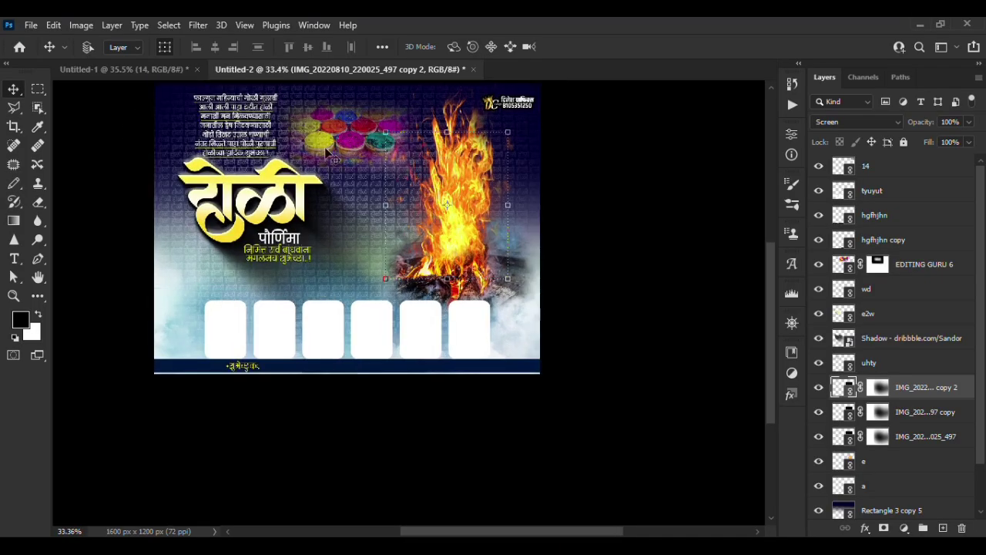
{"action": "scroll", "coordinate": [586, 185], "scroll_direction": "down", "scroll_amount": 1}
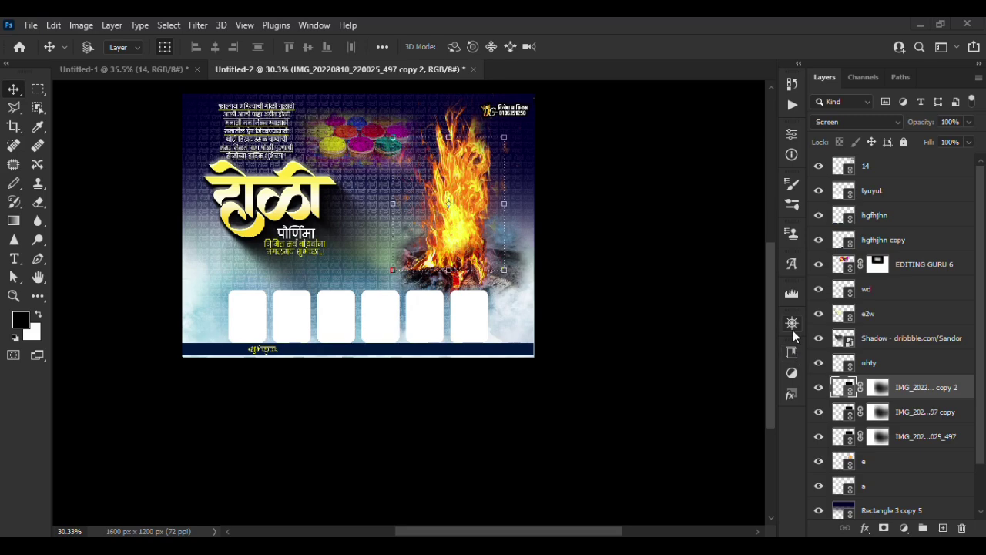
Add a Vibrance adjustment layer above the fire copies with Vibrance +33 and Saturation +59.
{"action": "left_click", "coordinate": [791, 375]}
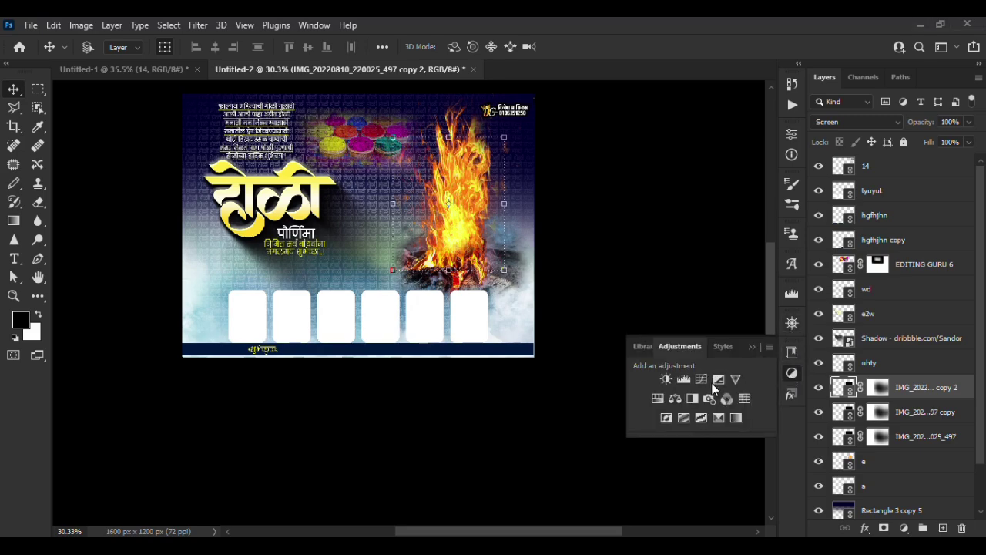
{"action": "left_click", "coordinate": [736, 379]}
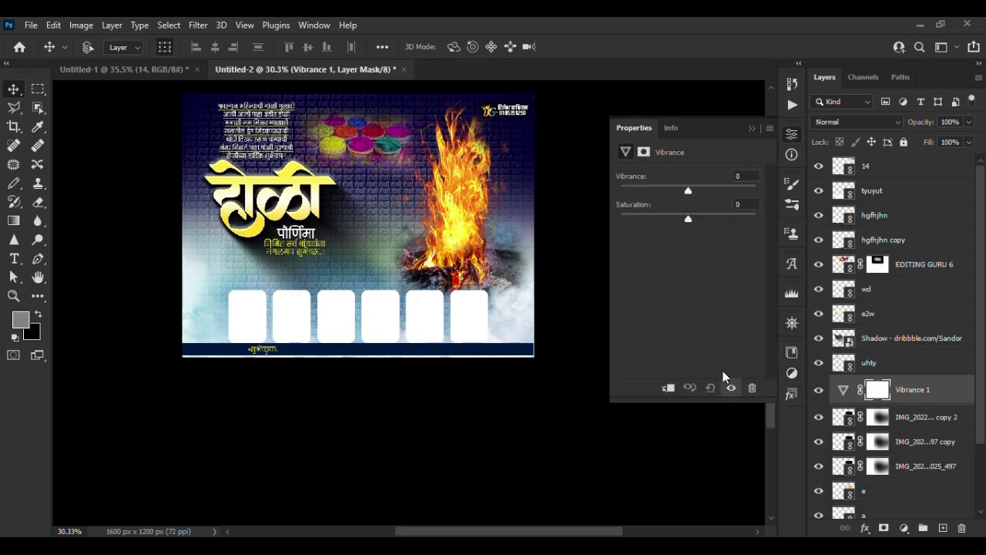
{"action": "left_click", "coordinate": [697, 190]}
{"action": "left_click", "coordinate": [698, 218]}
{"action": "left_click_drag", "start_coordinate": [697, 218], "coordinate": [728, 218]}
{"action": "scroll", "coordinate": [451, 238], "scroll_direction": "up", "scroll_amount": 1}
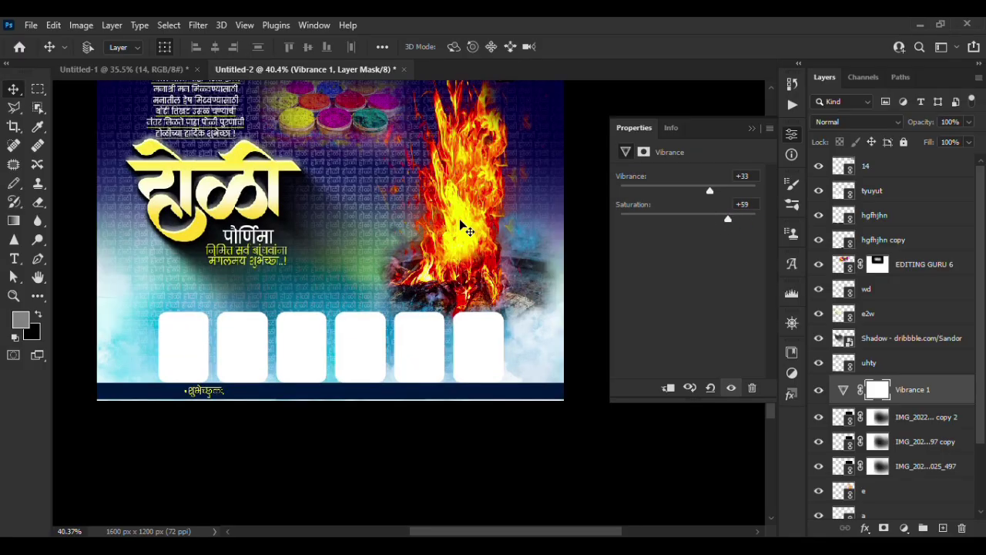
Compare the Vibrance adjustment clipped to the top fire copy with its unclipped effect on all layers below.
{"action": "left_click", "coordinate": [668, 389]}
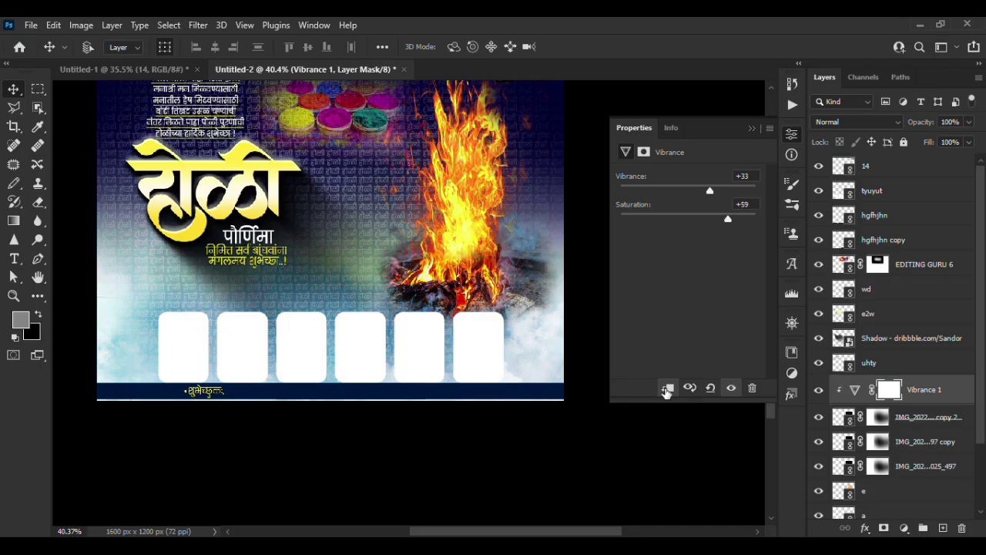
{"action": "left_click", "coordinate": [668, 389]}
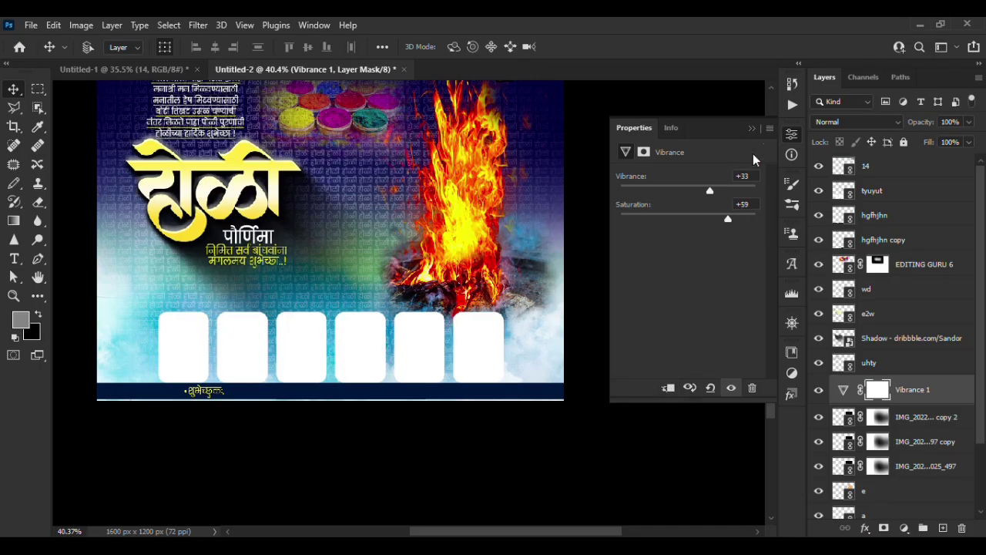
{"action": "left_click", "coordinate": [751, 128]}
{"action": "scroll", "coordinate": [501, 302], "scroll_direction": "down", "scroll_amount": 1}
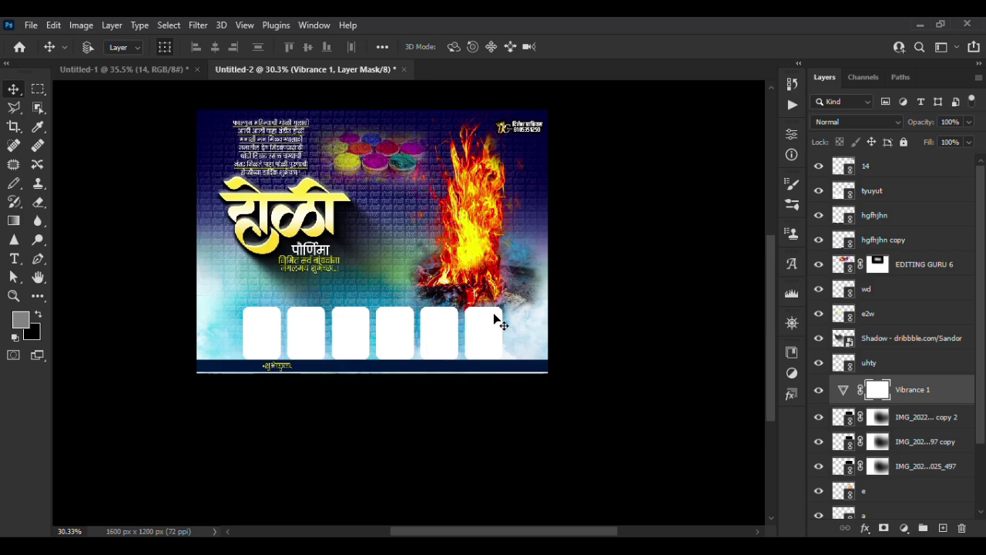
{"action": "scroll", "coordinate": [495, 318], "scroll_direction": "up", "scroll_amount": 1}
{"action": "scroll", "coordinate": [500, 316], "scroll_direction": "down", "scroll_amount": 1}
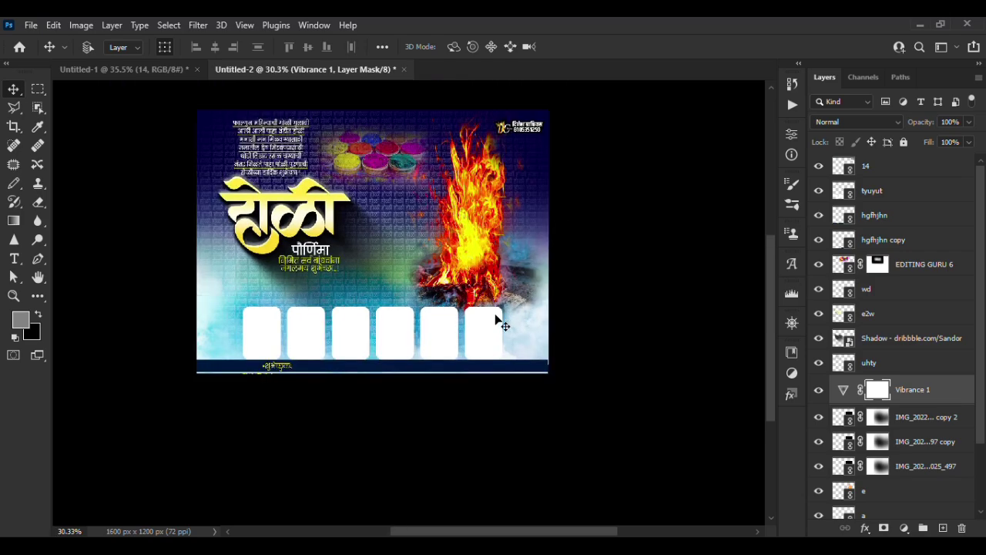
{"action": "scroll", "coordinate": [485, 326], "scroll_direction": "up", "scroll_amount": 1}
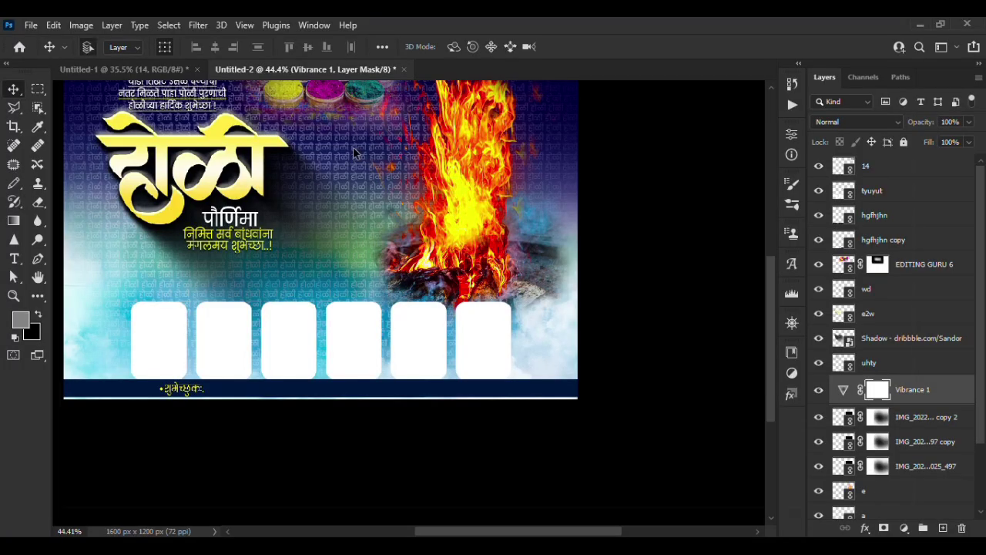
Export the banner for web as a maximum-quality JPEG into the DJ remix song folder, entering 1 for the file name.
{"action": "key", "text": "ctrl+alt+shift+s"}
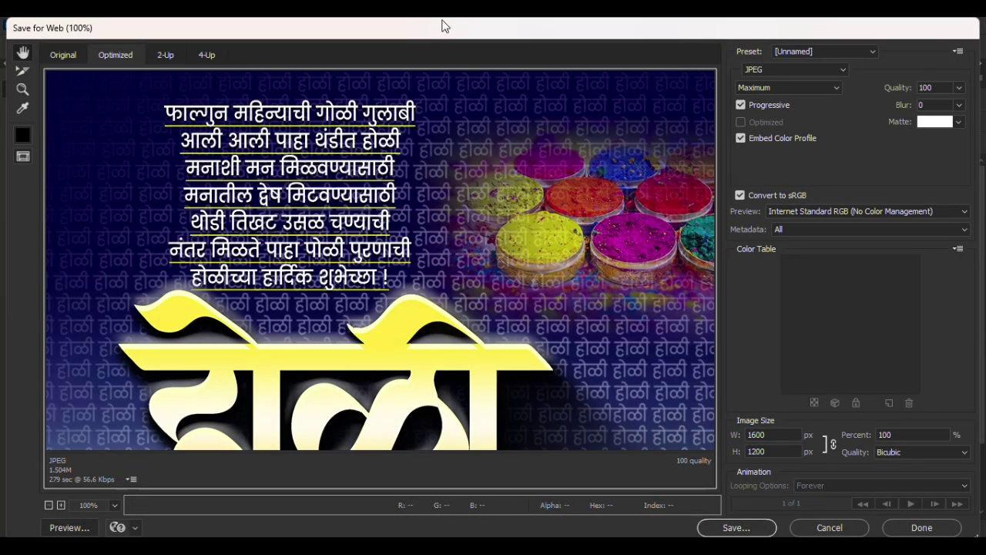
{"action": "left_click", "coordinate": [739, 528]}
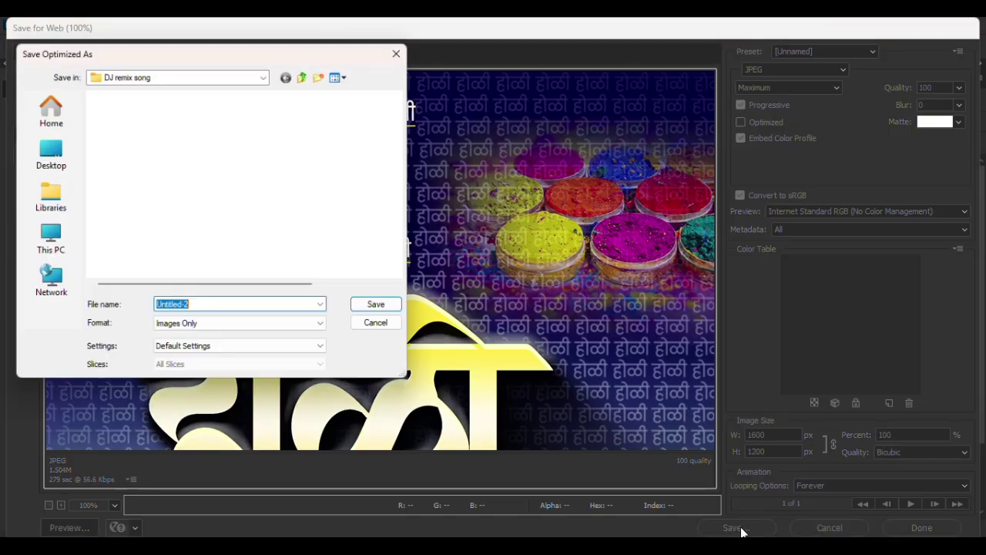
{"action": "left_click", "coordinate": [212, 307]}
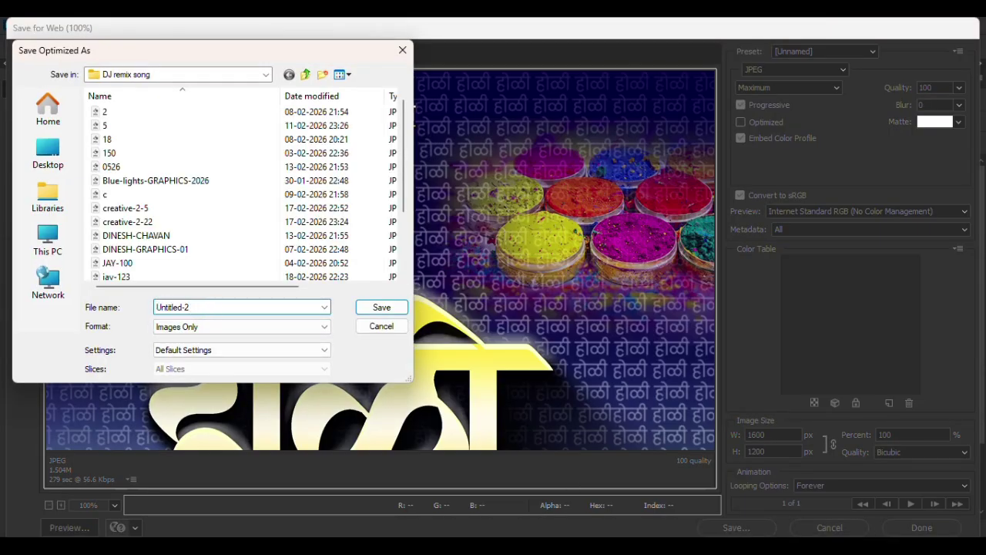
{"action": "type", "text": "1"}
{"action": "left_click", "coordinate": [380, 307]}
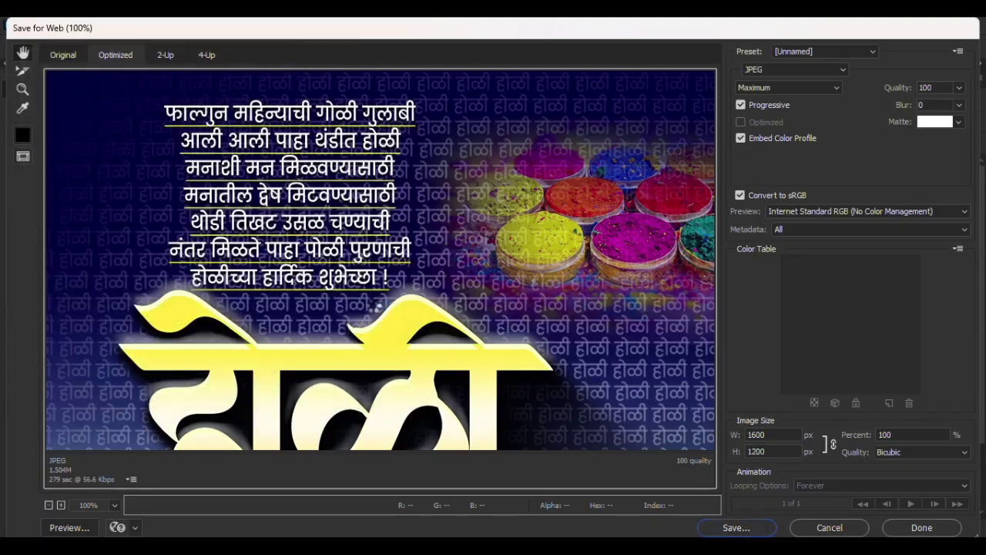